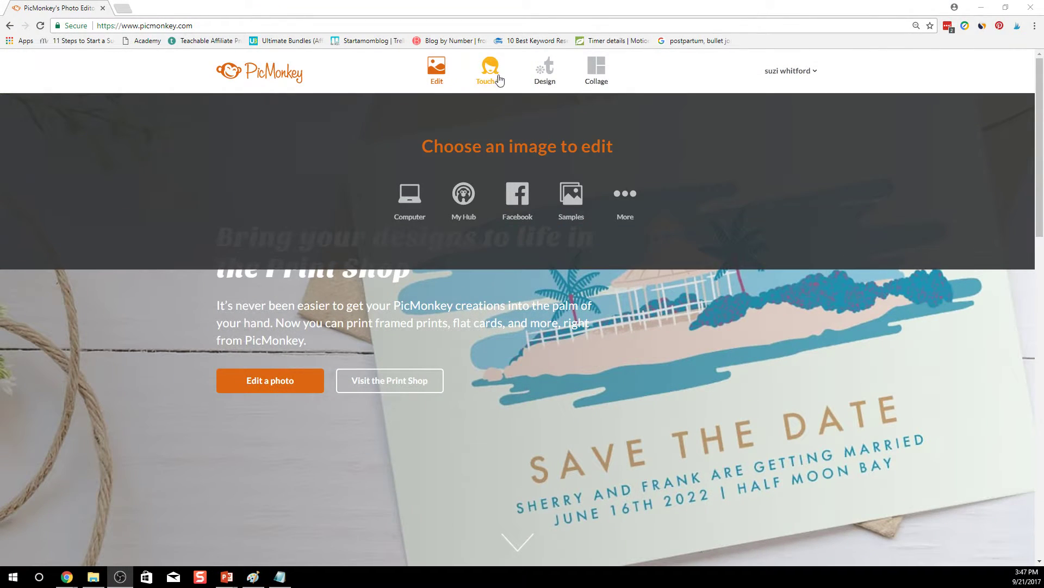
Step: Start a new design on a blank white canvas in the Editor
click(539, 80)
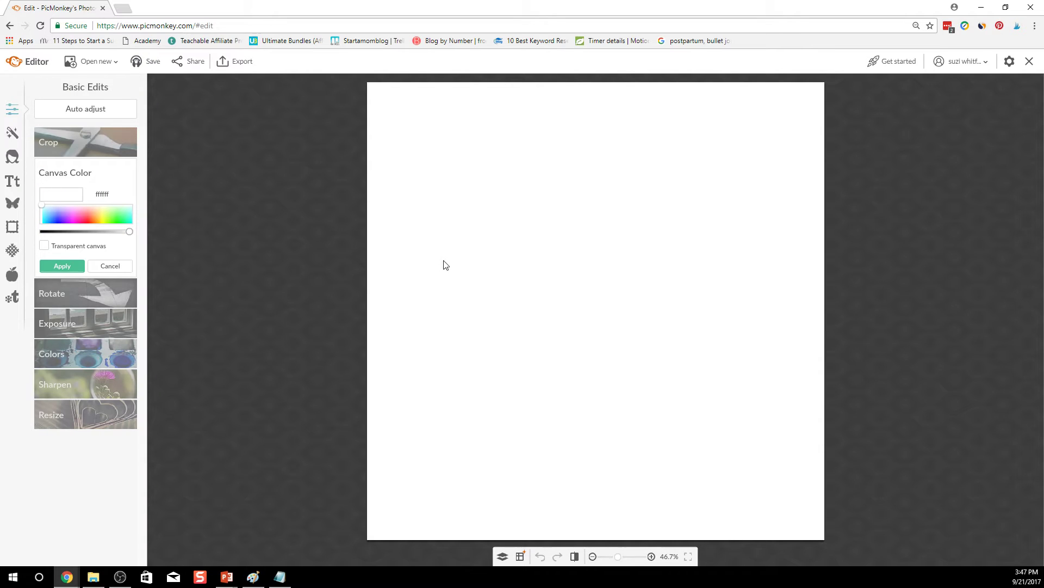
Step: Add a Fredoka One text box reading 'i love post it notes'
click(16, 183)
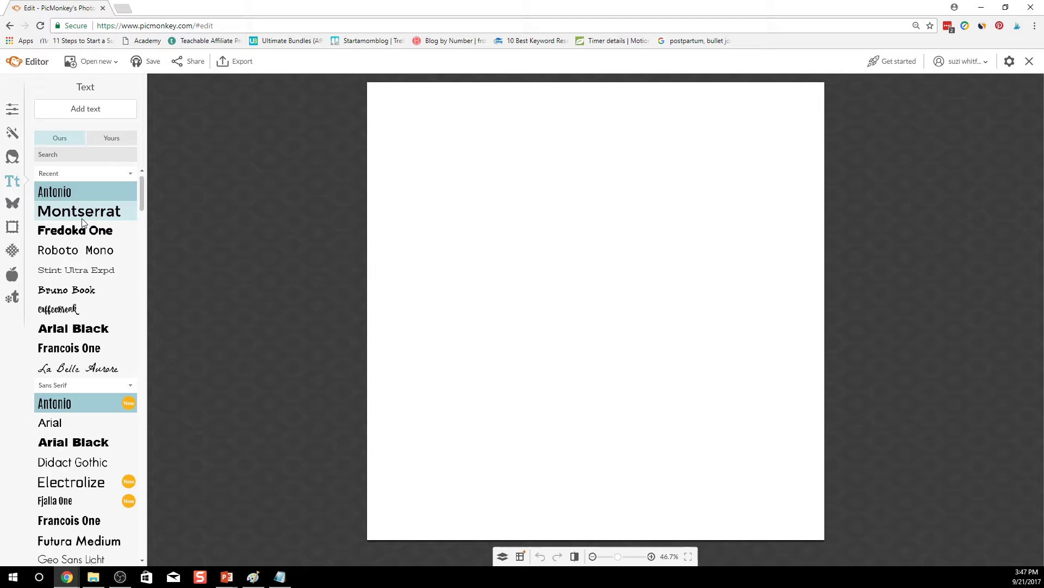
click(96, 232)
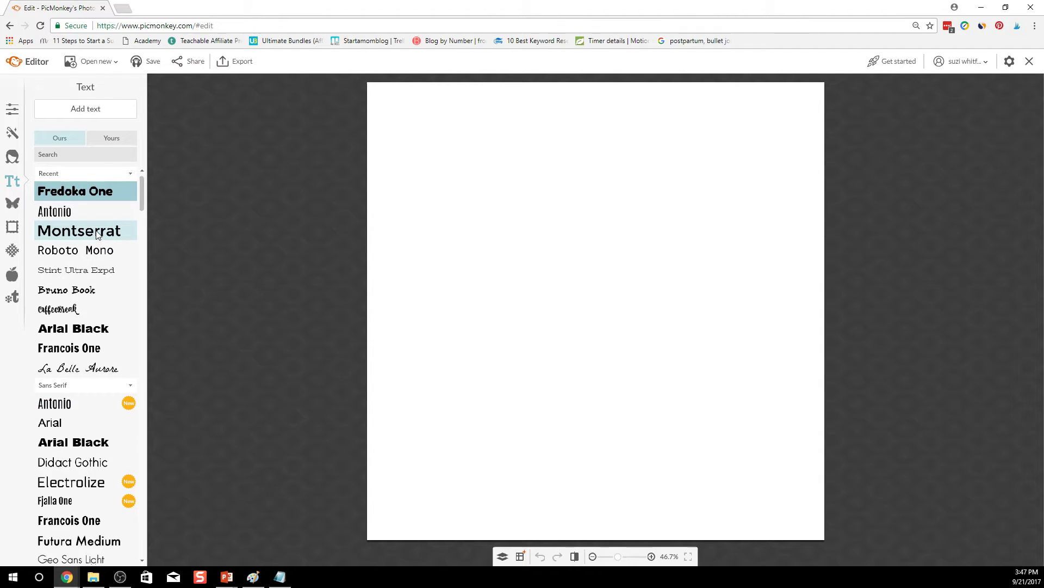
click(109, 112)
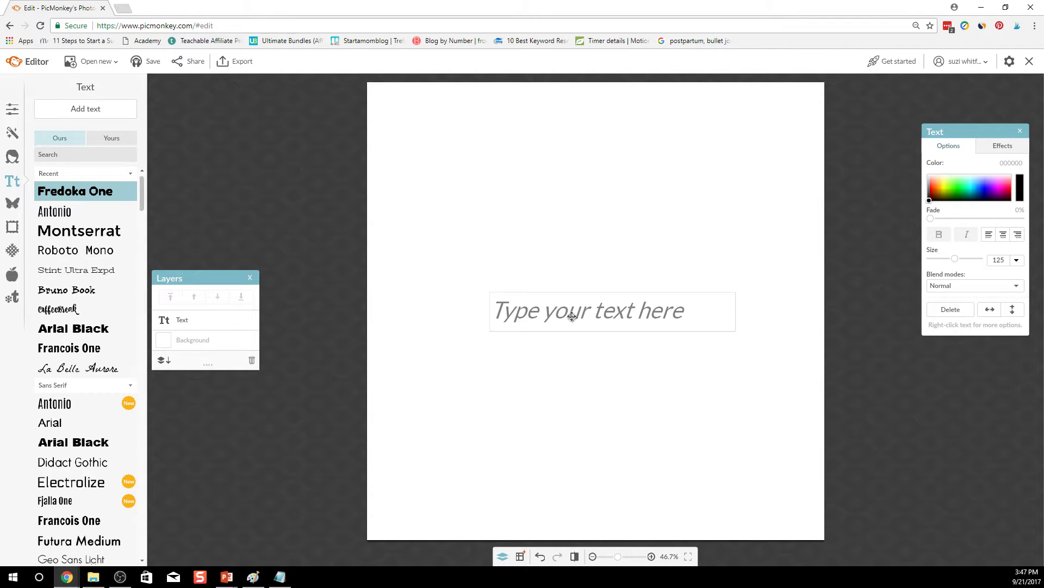
text(i love post it notes)
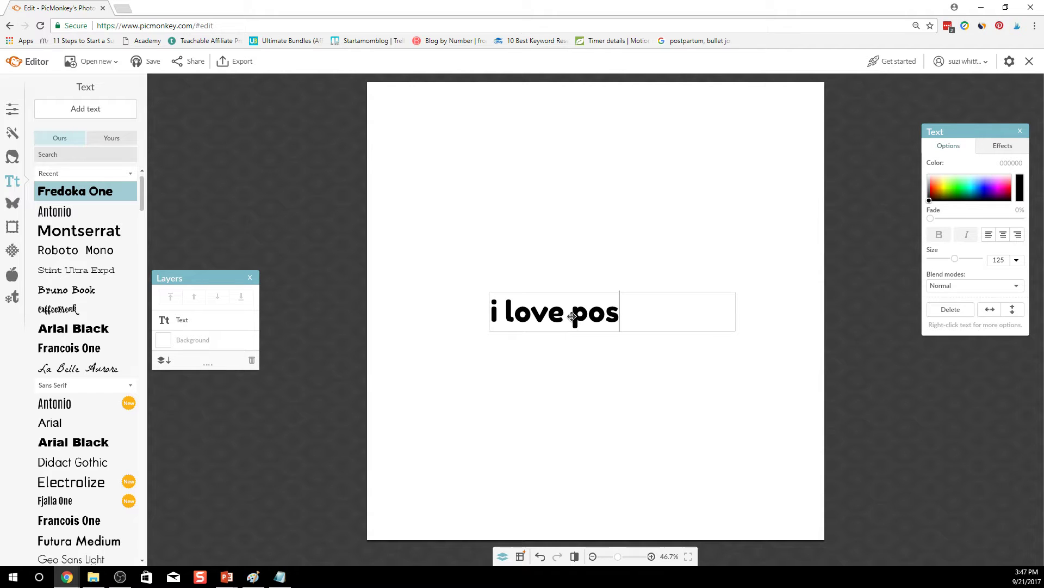
click(646, 247)
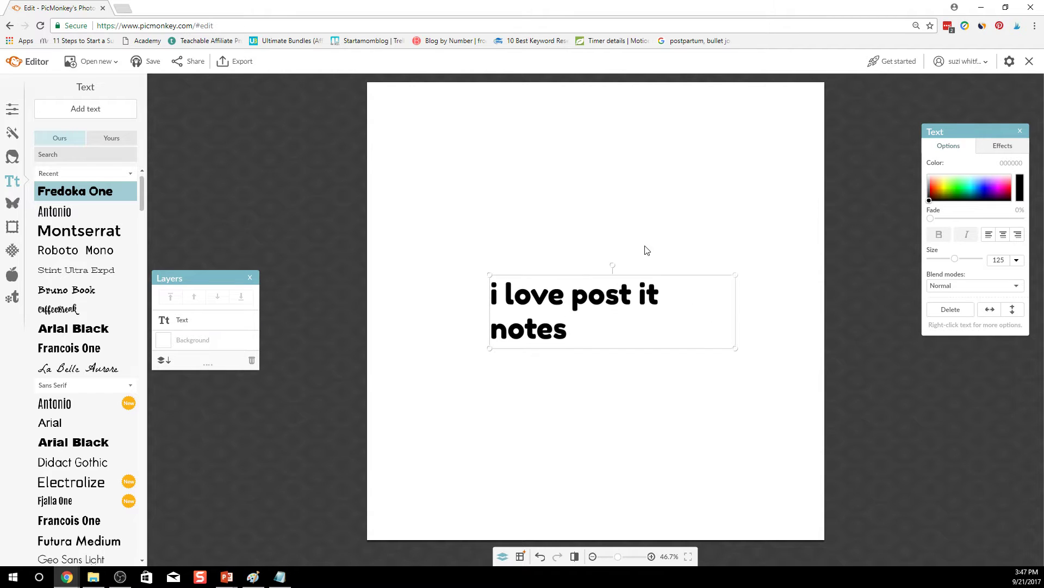
Step: Enlarge the text to size 395, widen its box and centre-align it
drag(957, 261, 976, 267)
drag(736, 268, 804, 270)
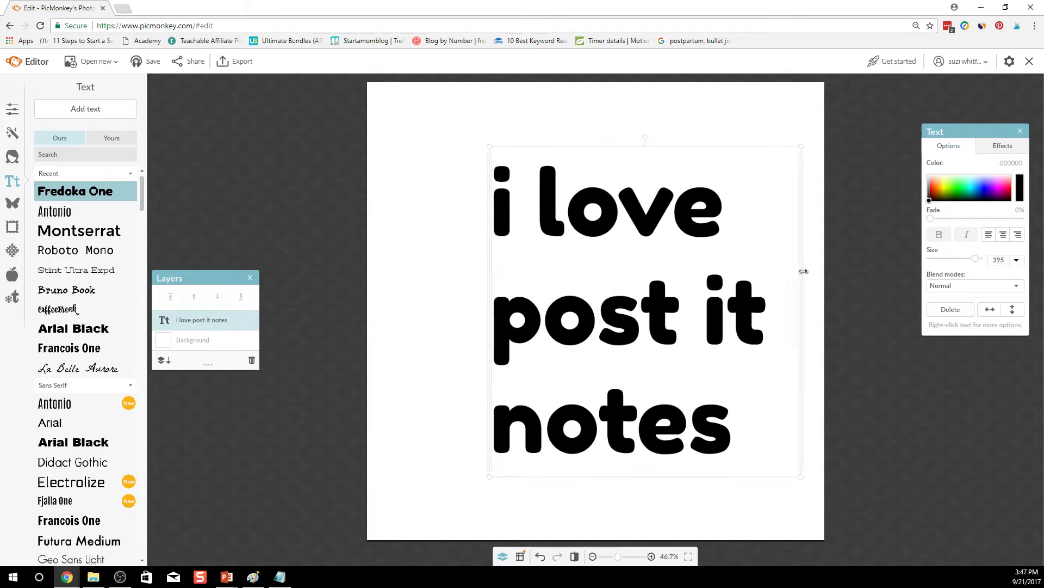
drag(691, 273, 643, 271)
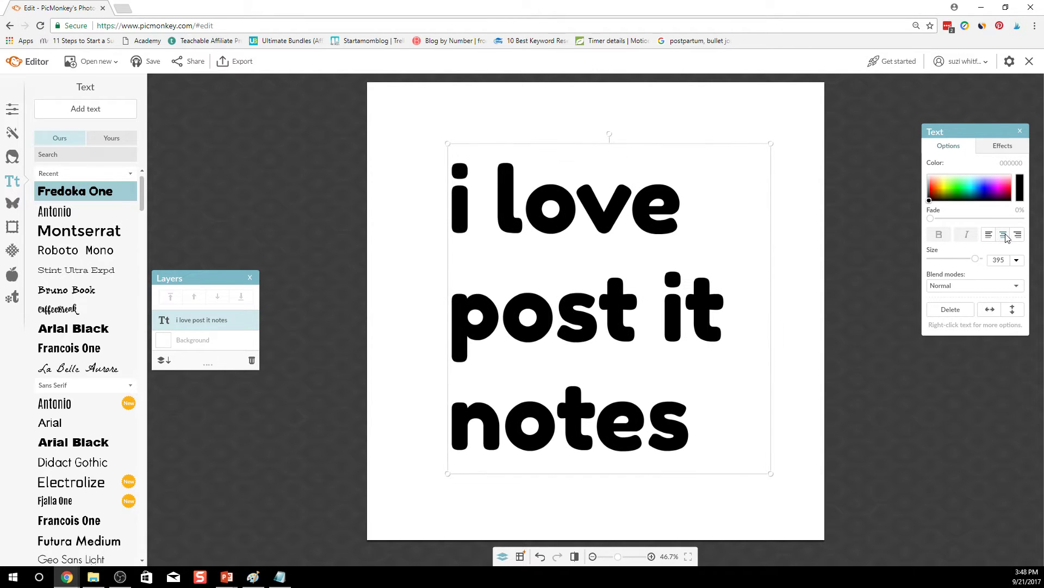
click(1005, 235)
drag(448, 269, 374, 268)
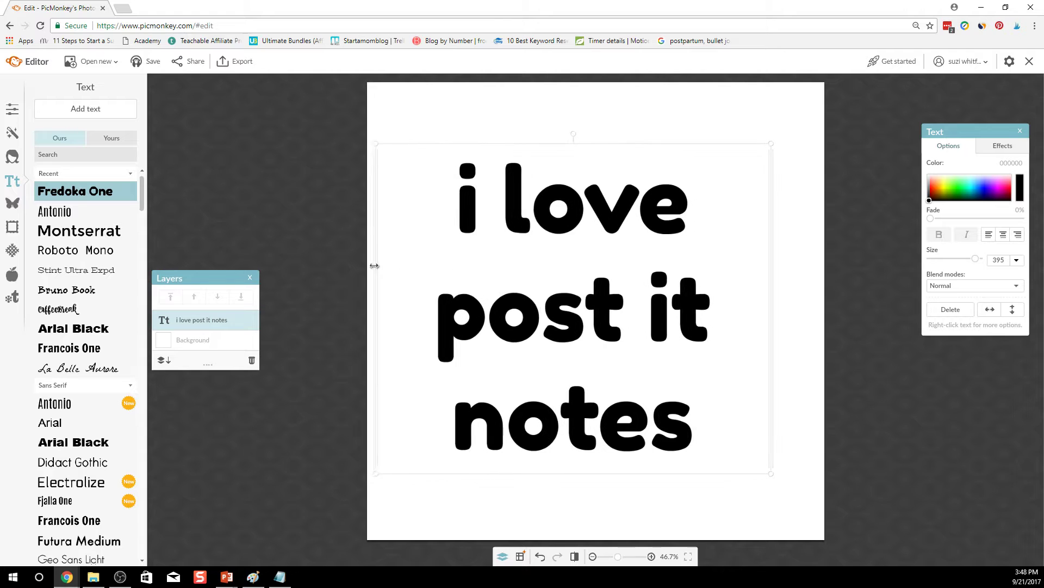
drag(767, 263, 812, 263)
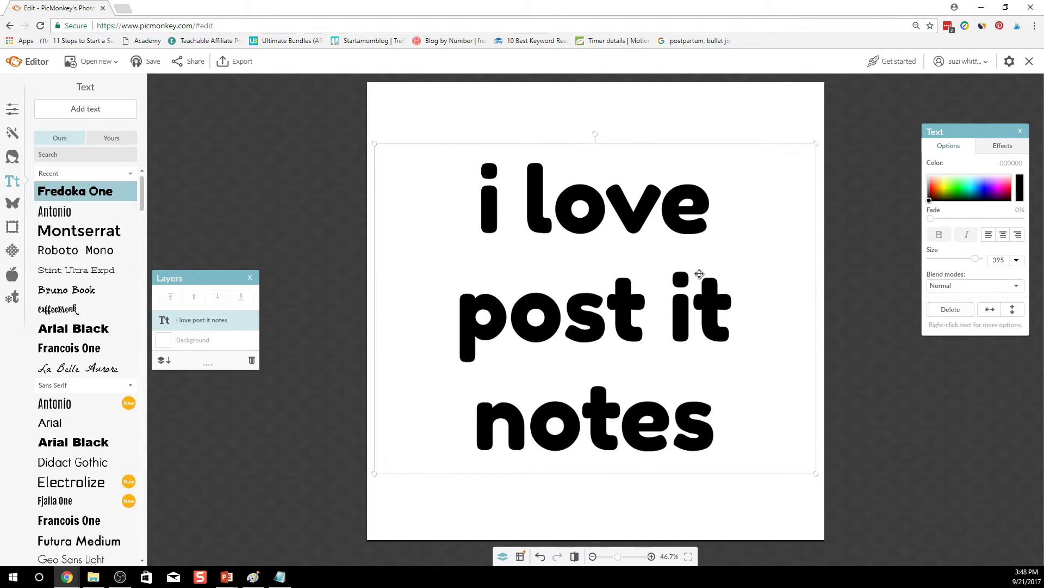
Step: Restyle the middle words as 'POST IT' in Arial Black capitals
click(735, 315)
drag(735, 315, 455, 315)
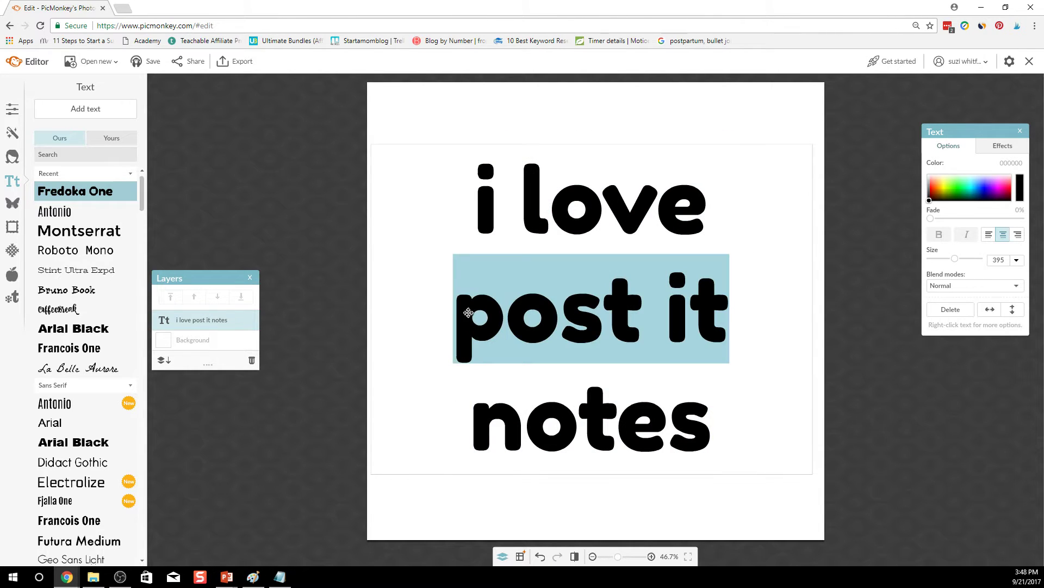
click(70, 328)
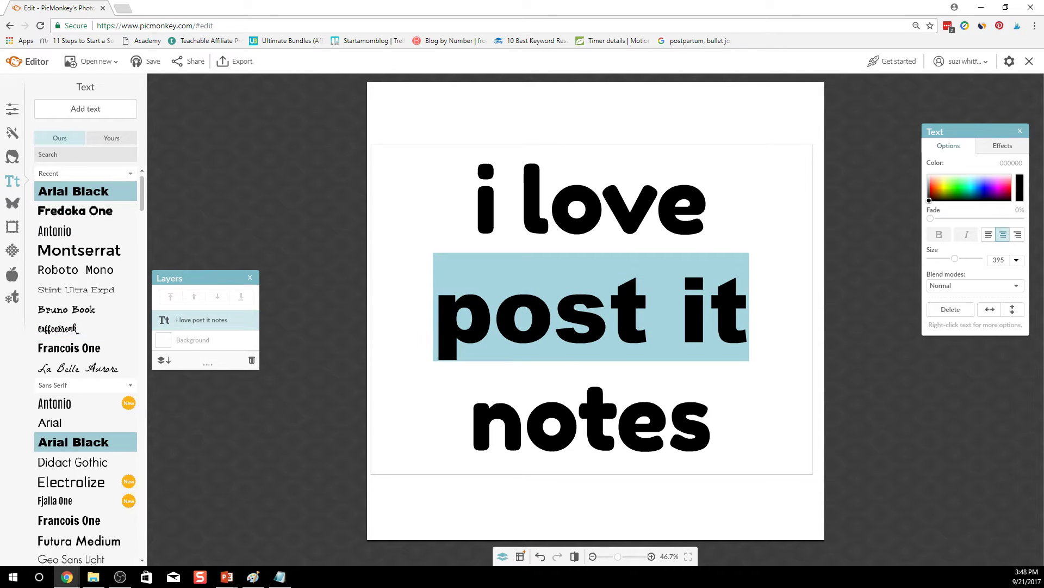
click(638, 311)
drag(748, 315, 435, 316)
text(POST IT)
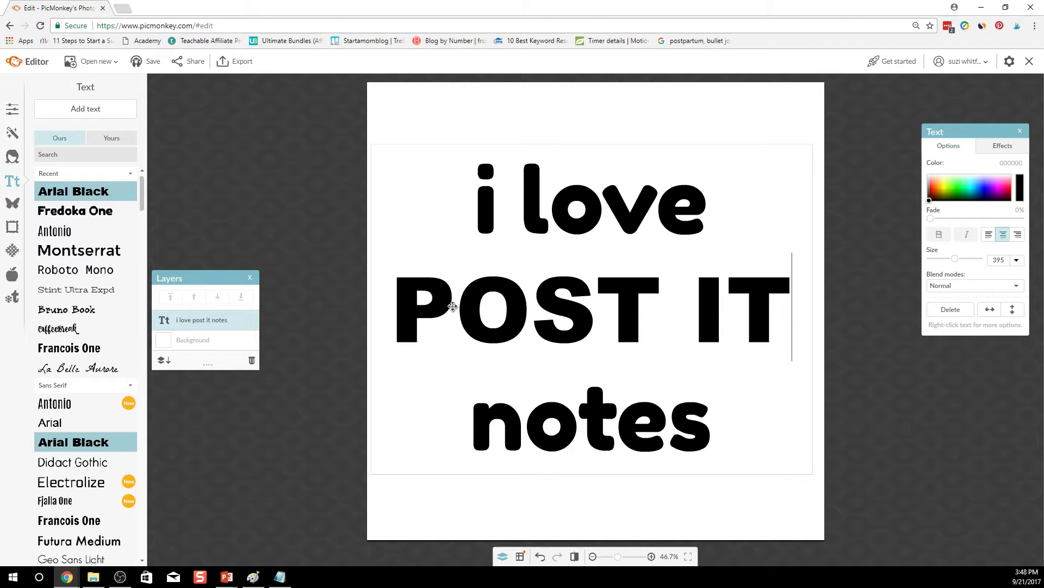
click(868, 345)
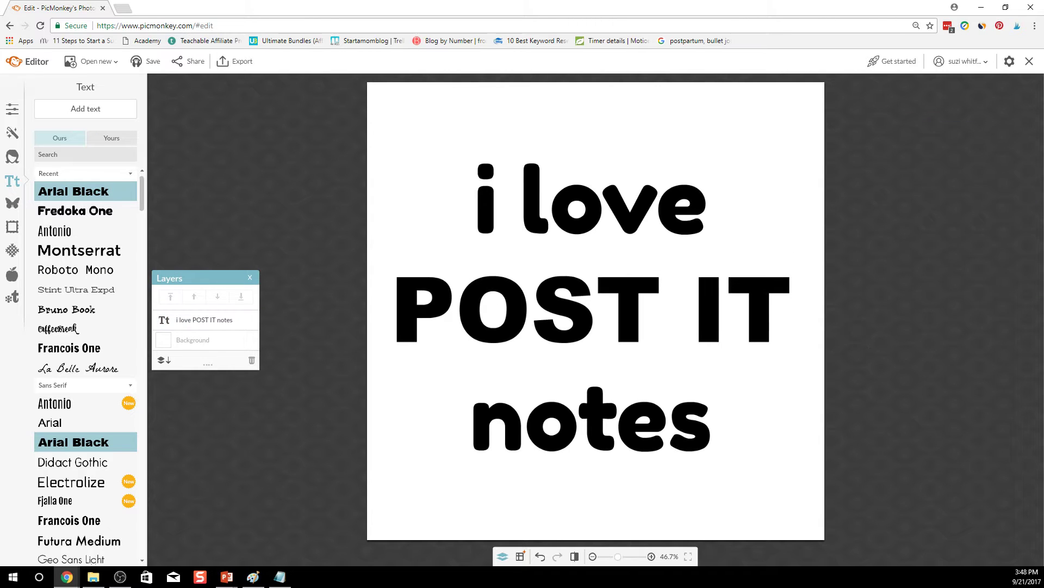
click(624, 337)
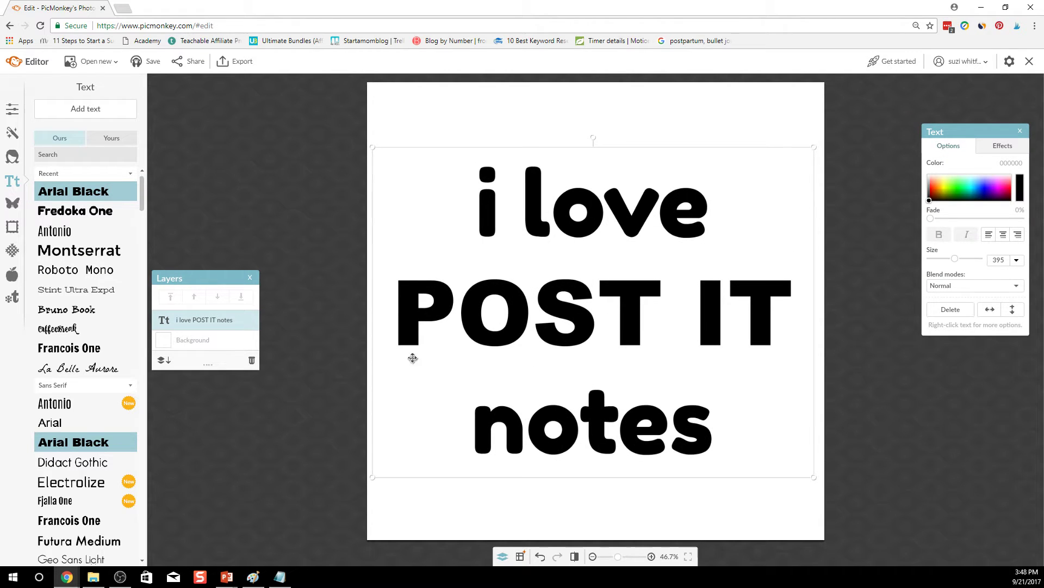
click(305, 258)
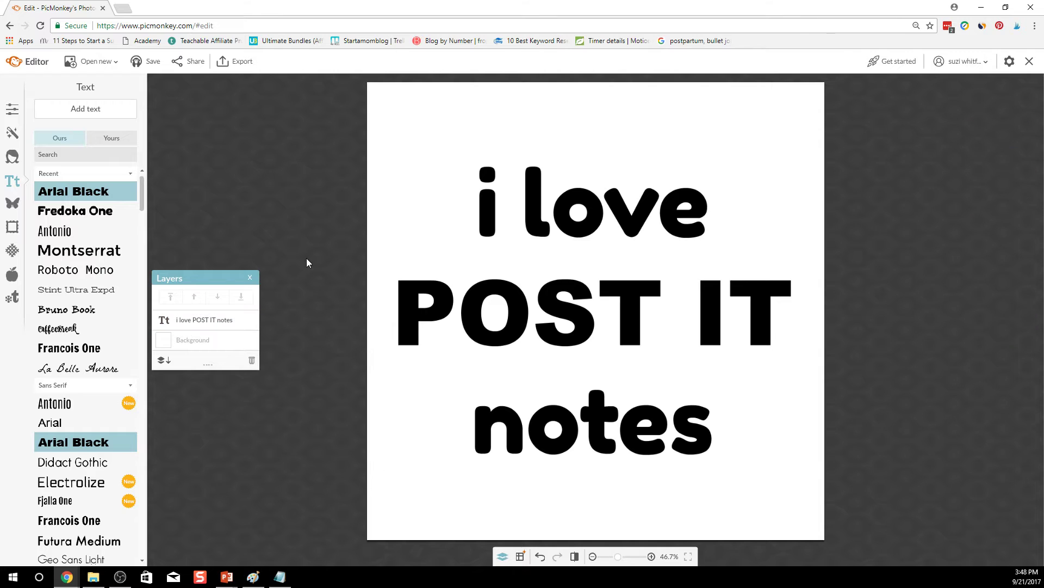
Step: Add the 'post it notes' image from My Hub as an overlay
click(13, 203)
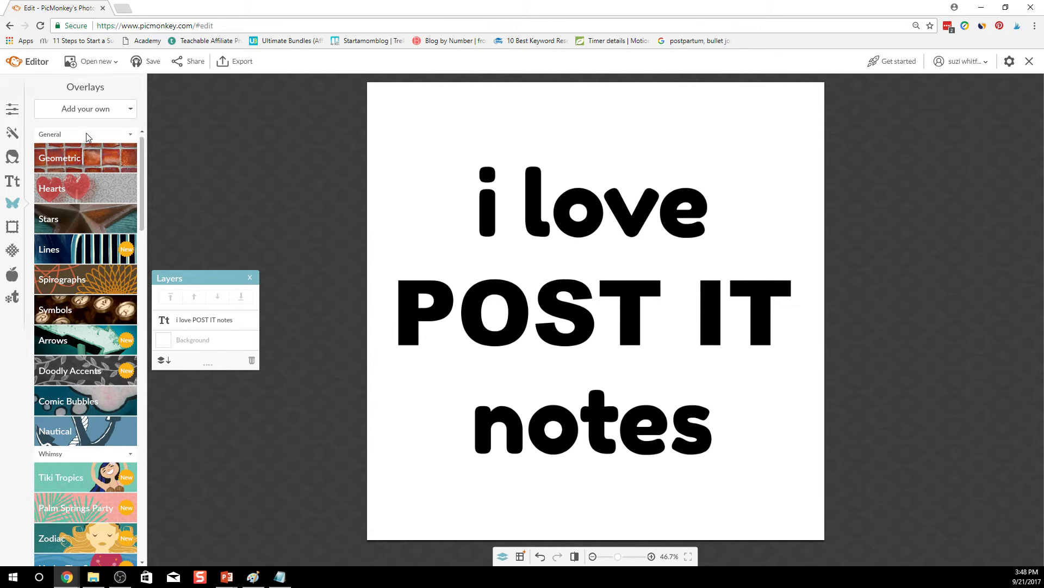
click(124, 111)
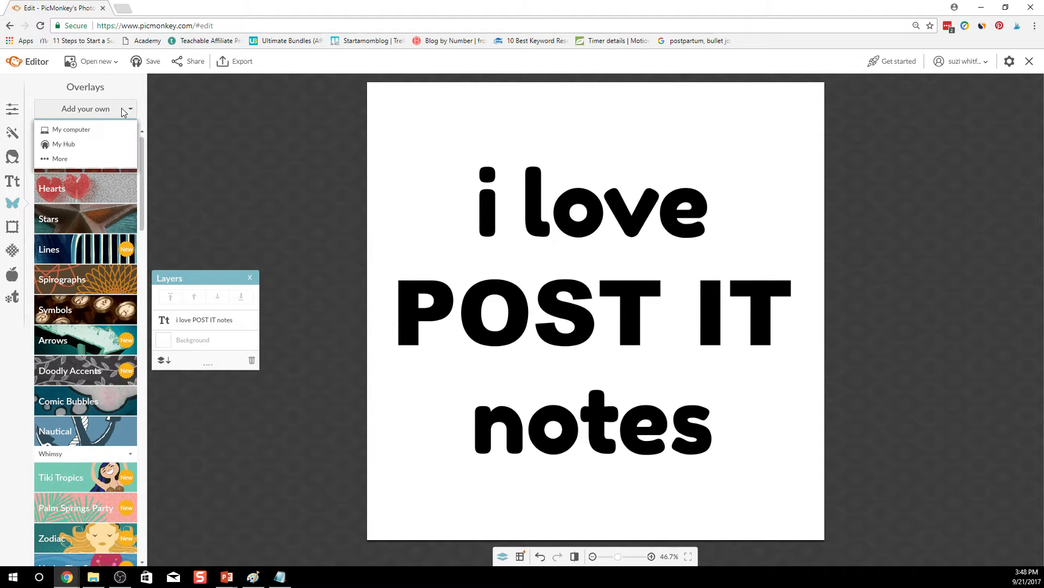
click(73, 146)
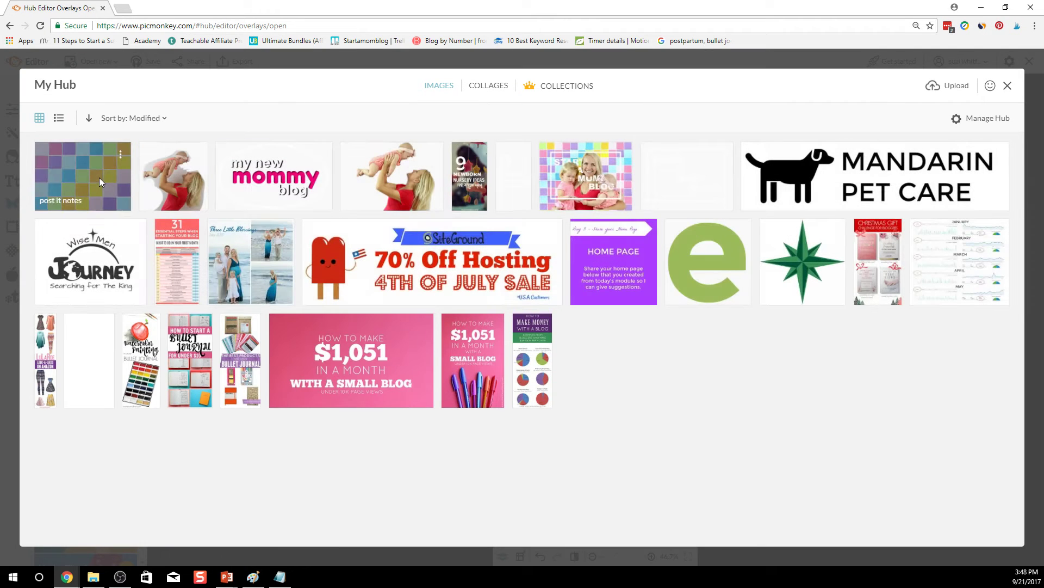
click(99, 178)
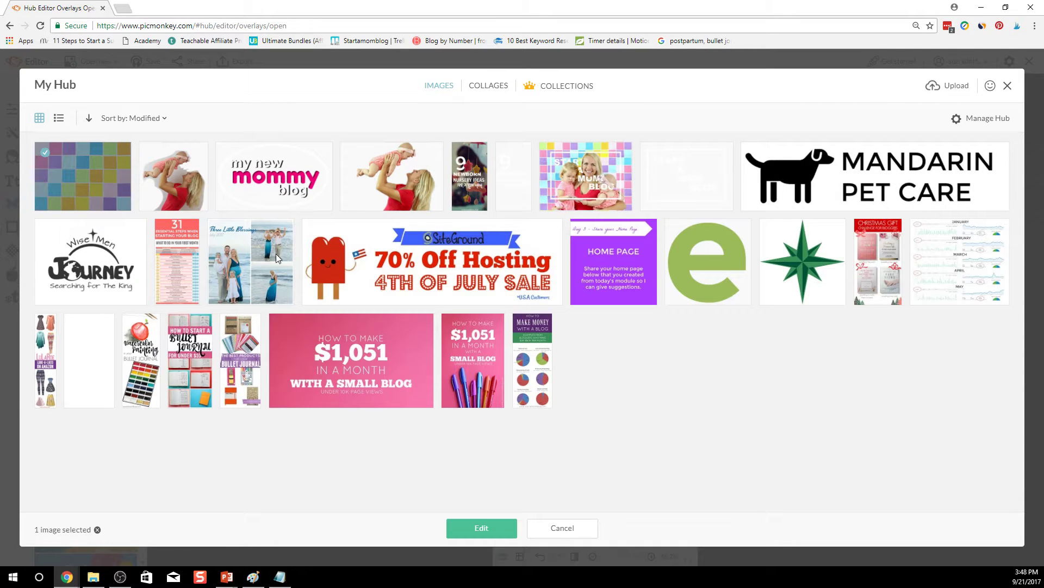
click(483, 528)
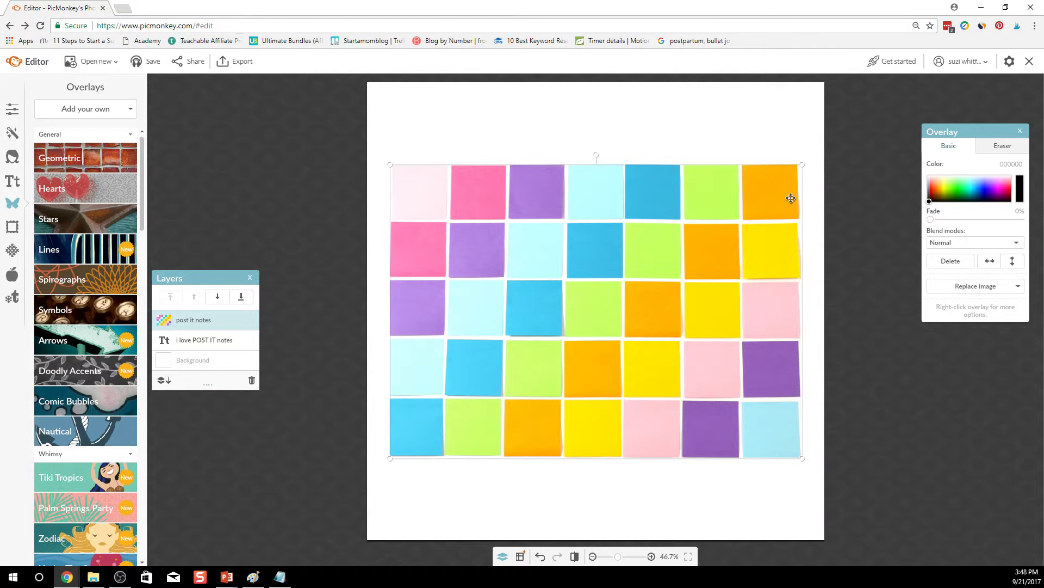
Step: Set the post-it overlay to Lighten blend and enlarge it over the text
click(960, 243)
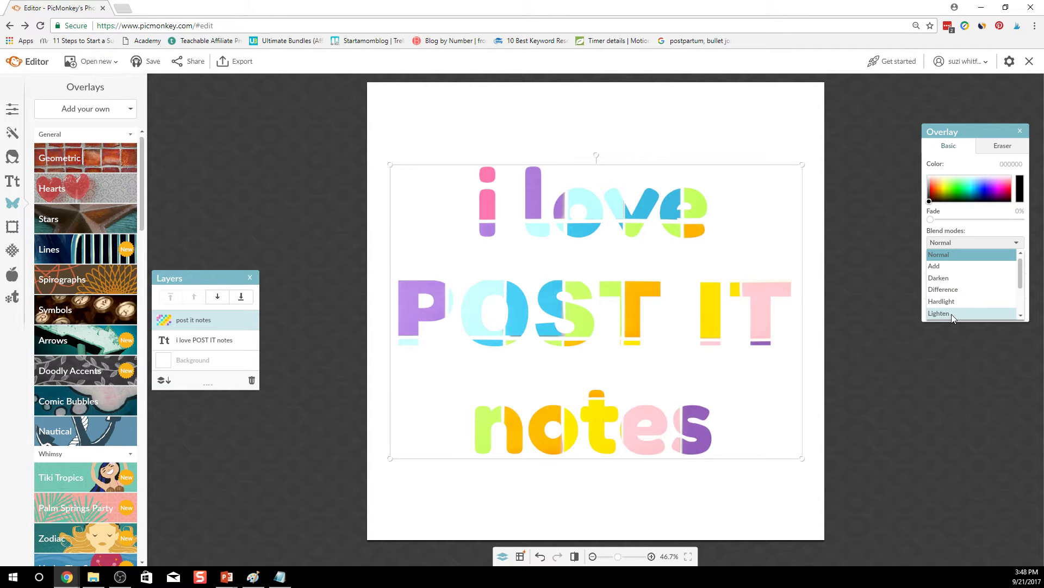
click(952, 314)
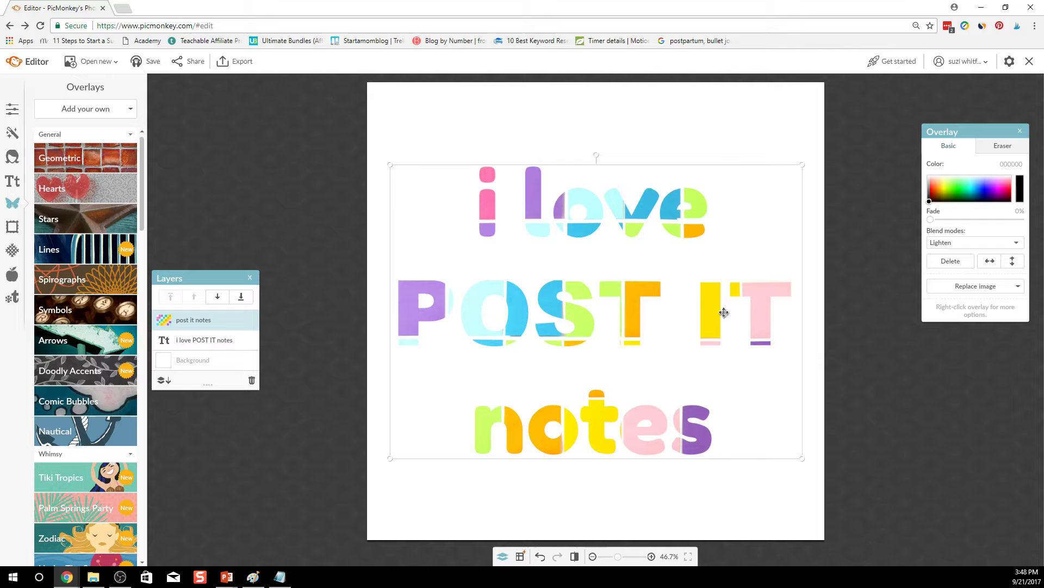
mouse_move(719, 313)
mouse_down()
mouse_move(722, 298)
mouse_move(726, 333)
mouse_move(716, 318)
mouse_up()
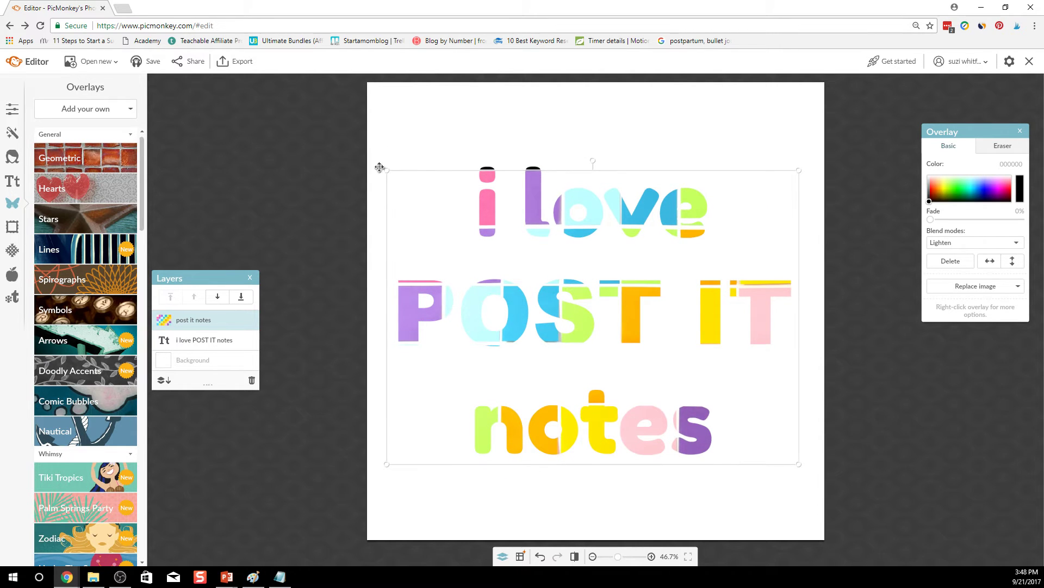
drag(379, 167, 264, 83)
drag(648, 305, 688, 364)
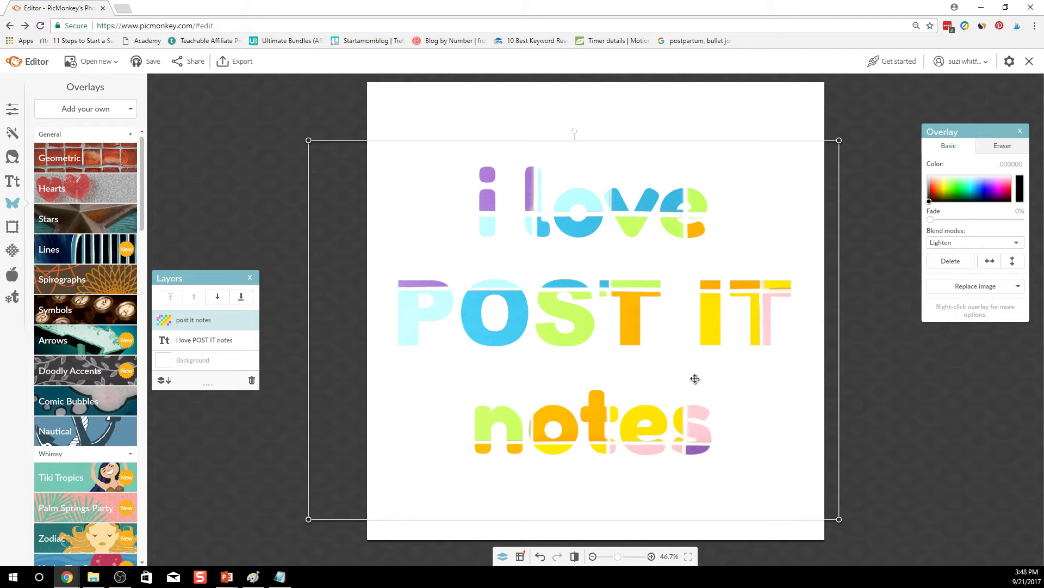
drag(597, 340, 591, 310)
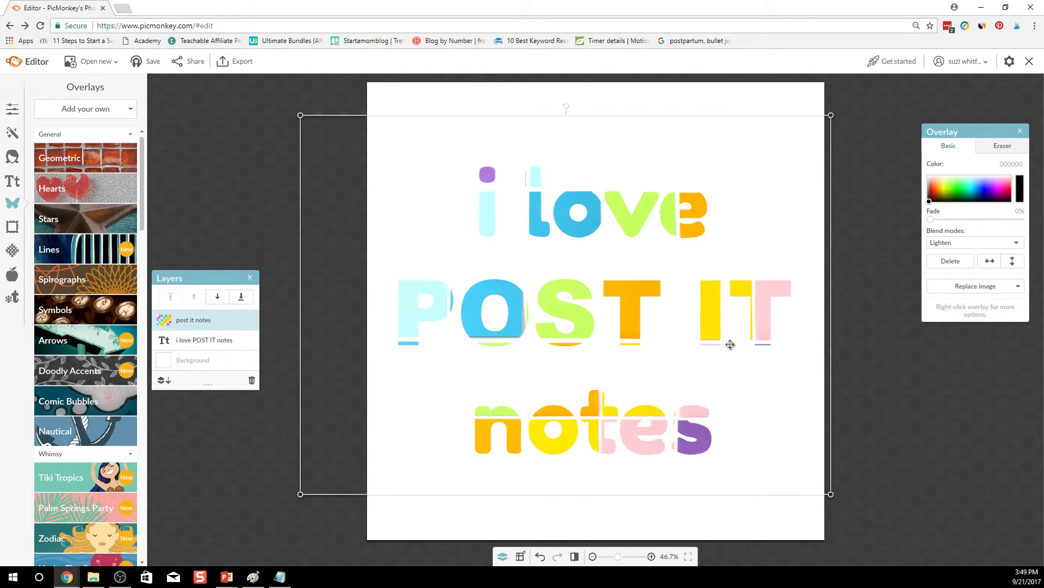
click(867, 381)
Step: Delete the post-it overlay and begin replacing the text with SPARKLE
click(562, 284)
key(Delete)
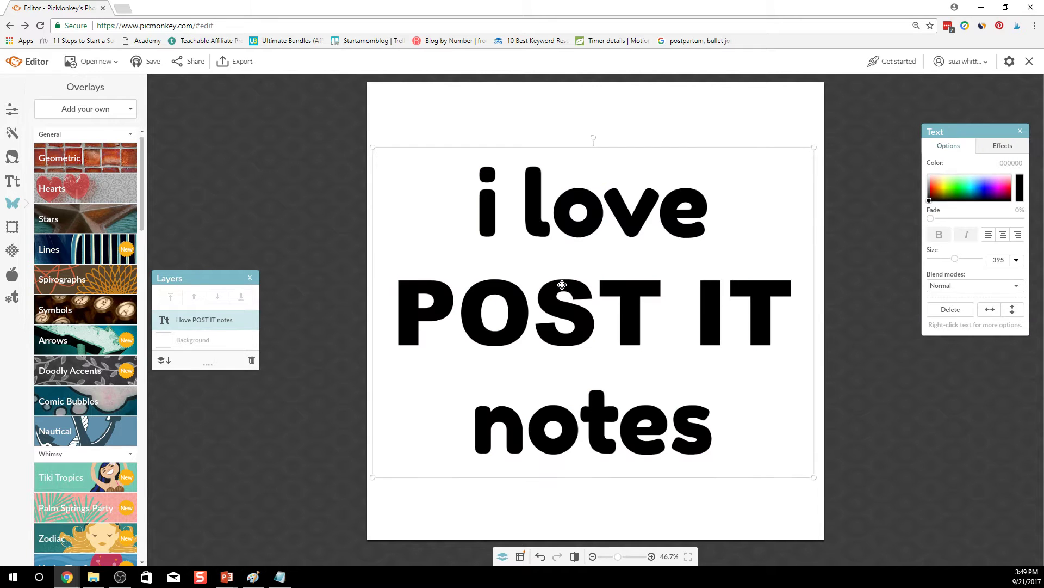
click(575, 299)
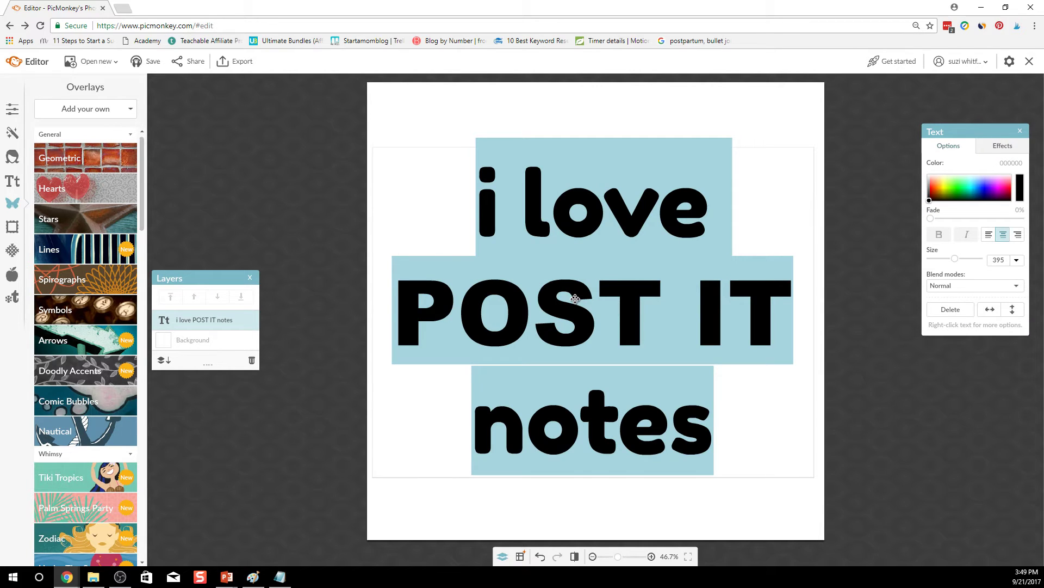
text(SPARKE)
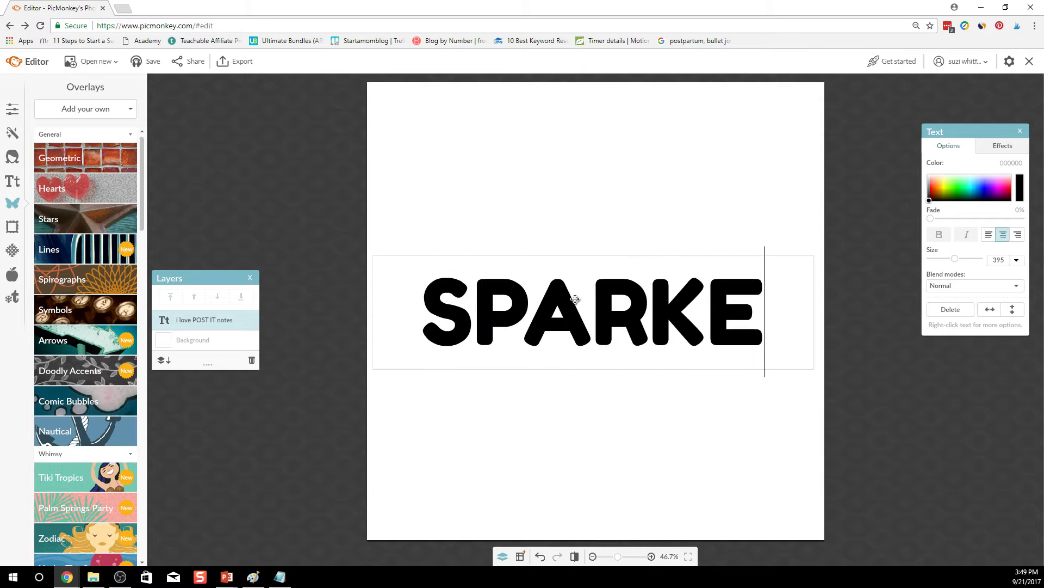
key(BackSpace)
Step: Finish the SPARKLE text and overlay the 'sparkle' image from the A Featured Images folder
text(LE)
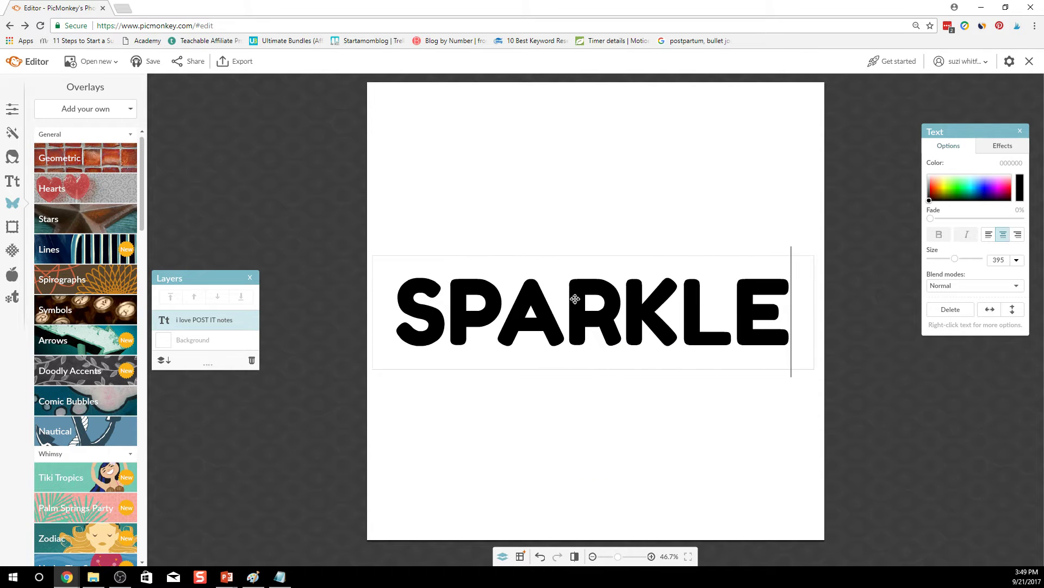
click(554, 264)
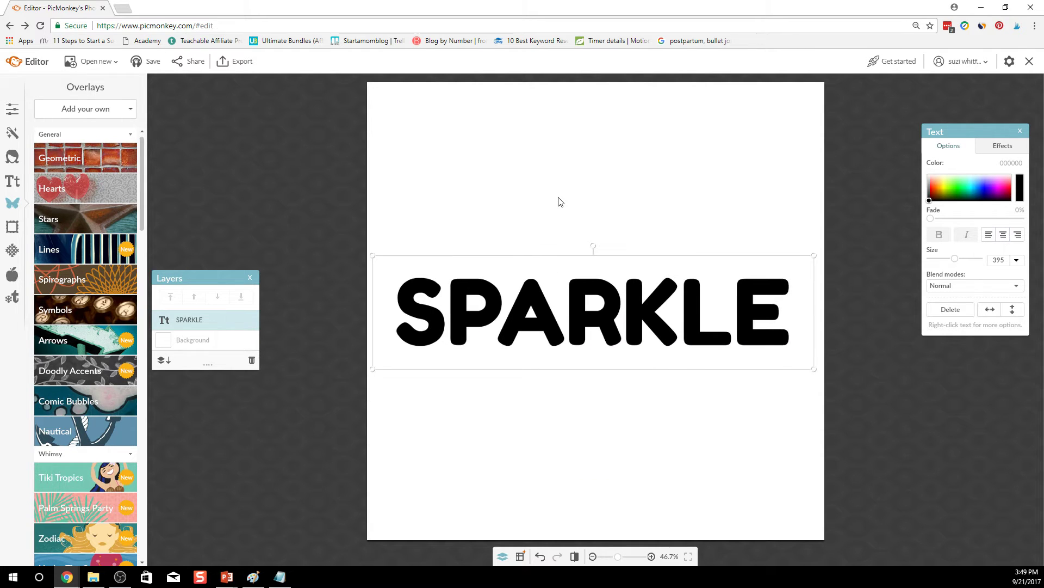
click(92, 114)
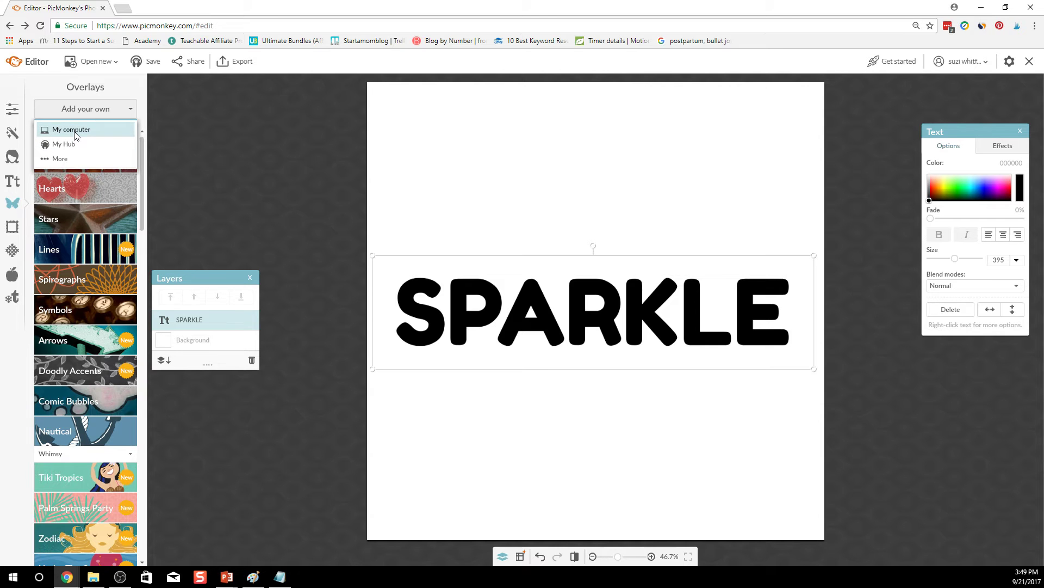
click(75, 133)
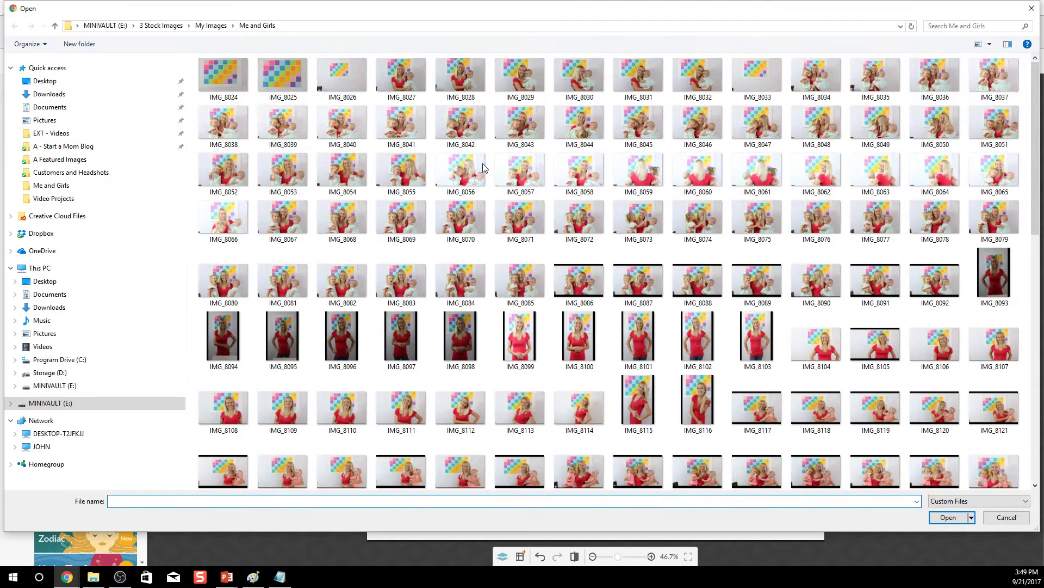
click(96, 145)
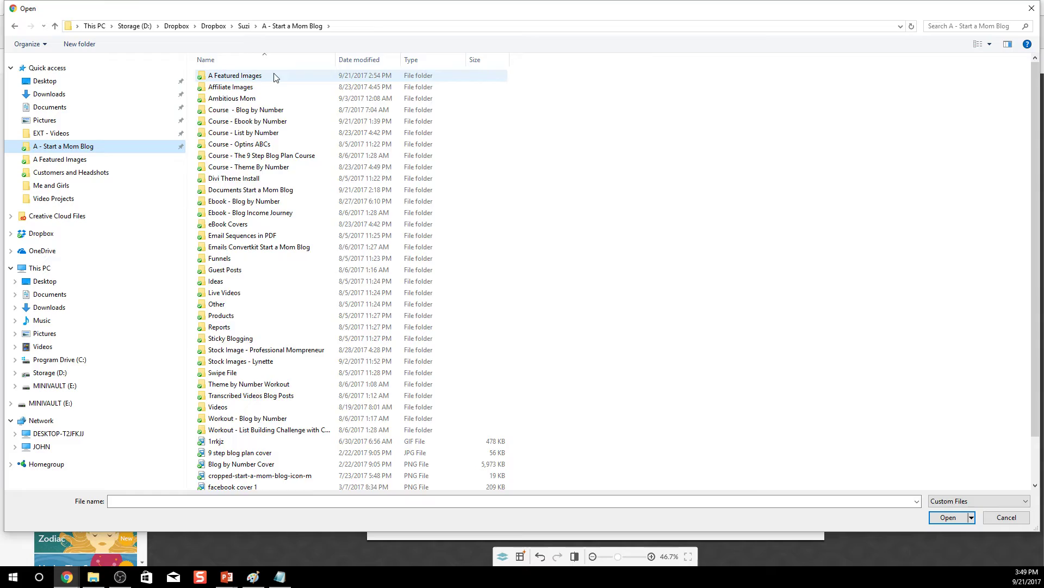
double_click(305, 77)
drag(1030, 114, 1023, 451)
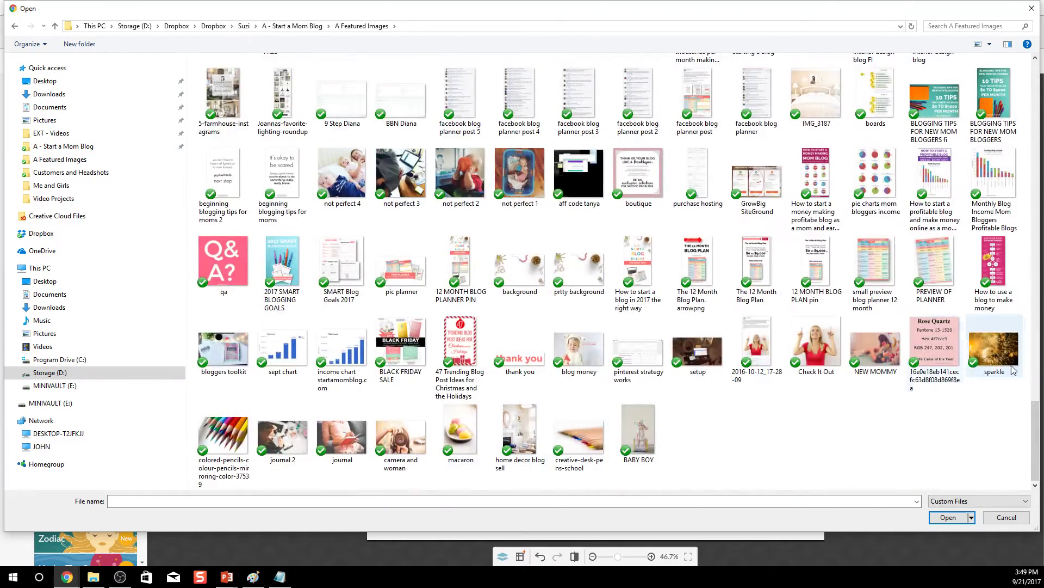
double_click(979, 351)
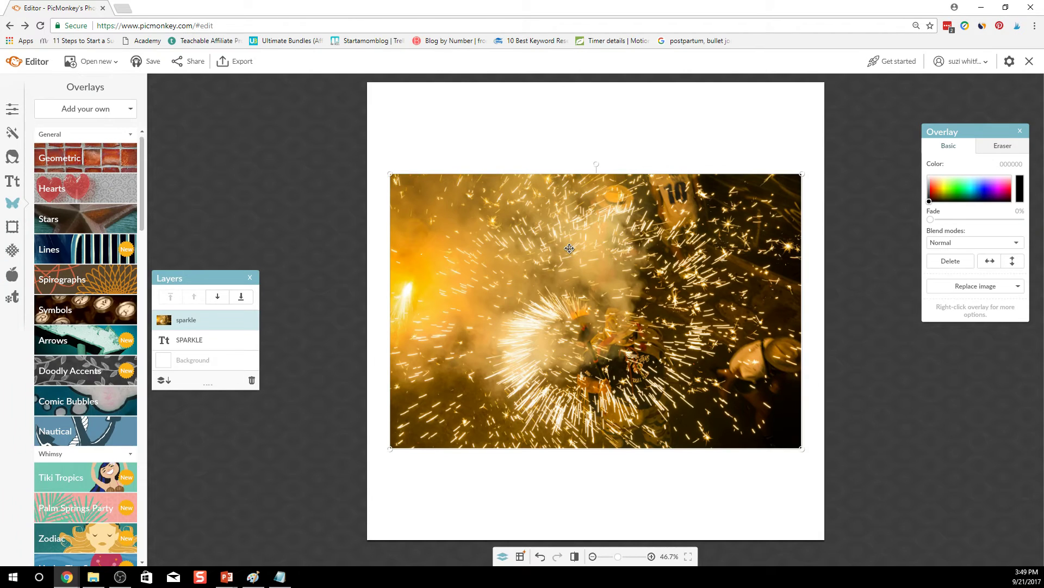
Step: Set the sparkle overlay to Lighten blend, then enlarge and position it over the letters
click(959, 244)
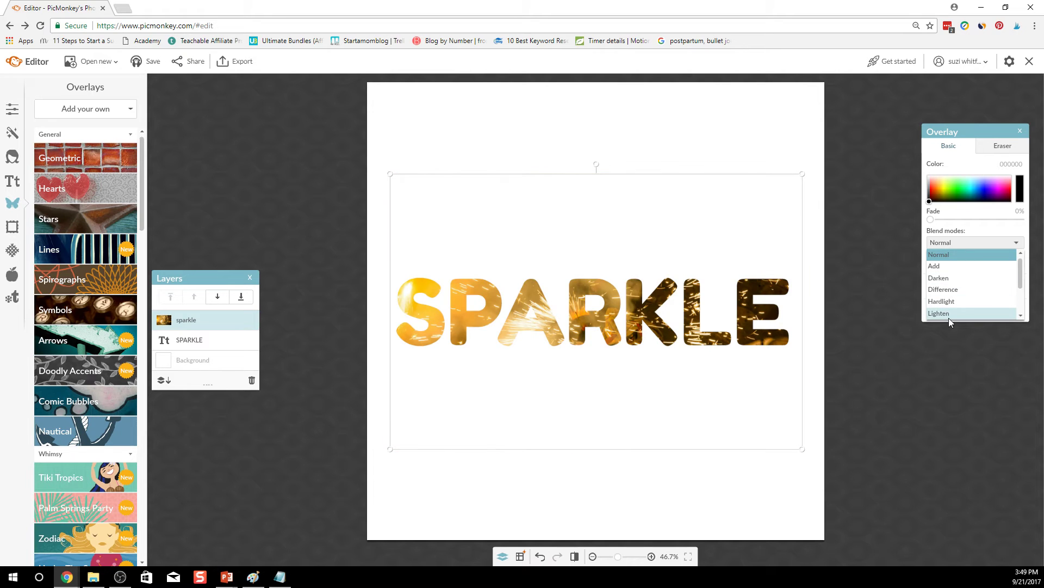
click(949, 314)
drag(387, 176, 334, 132)
drag(563, 217, 572, 224)
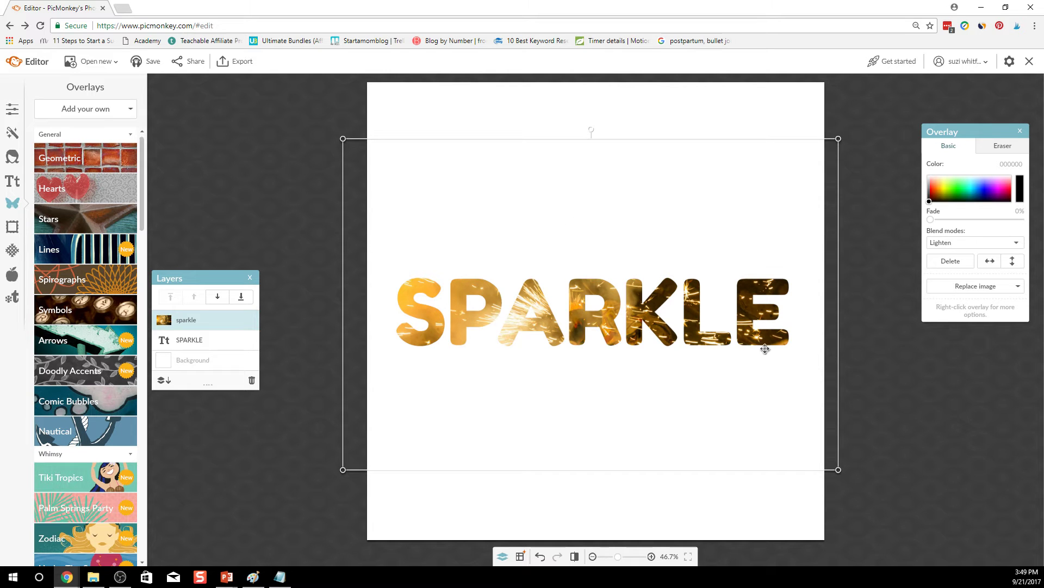
drag(765, 349, 781, 356)
click(905, 380)
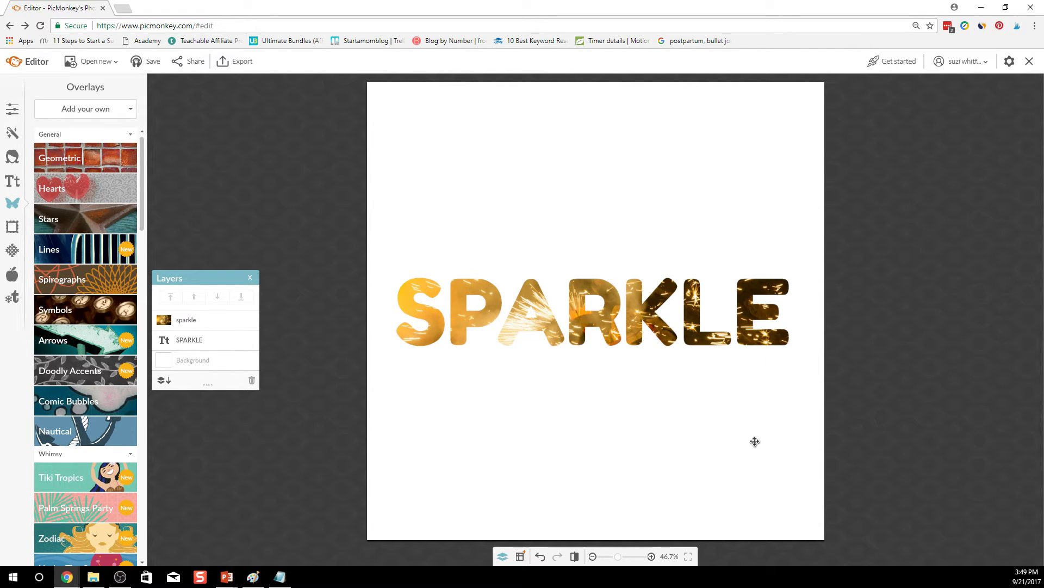
Step: Switch the canvas to transparent and back to white in Basic Edits
click(12, 110)
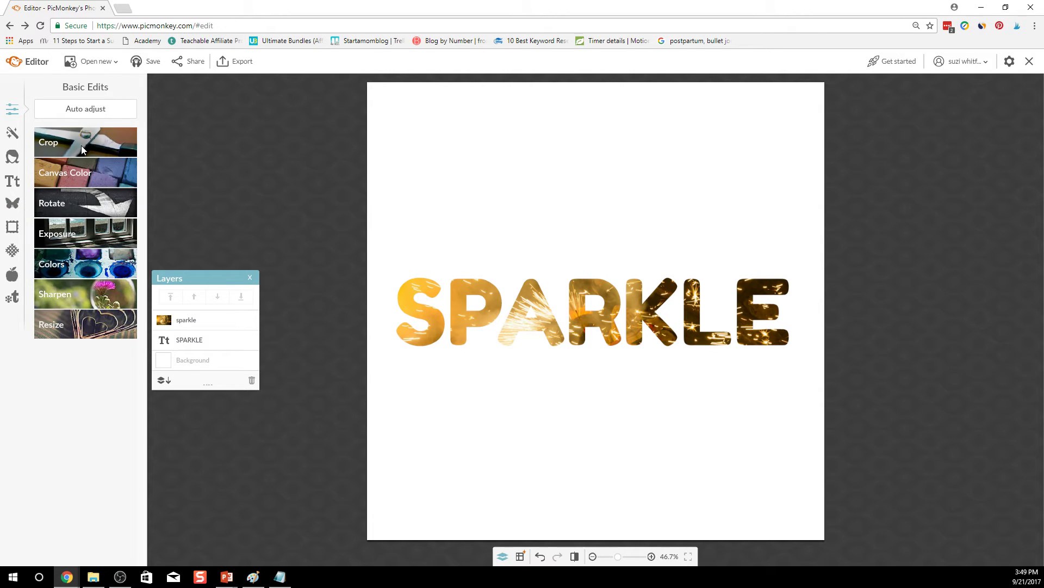
click(82, 171)
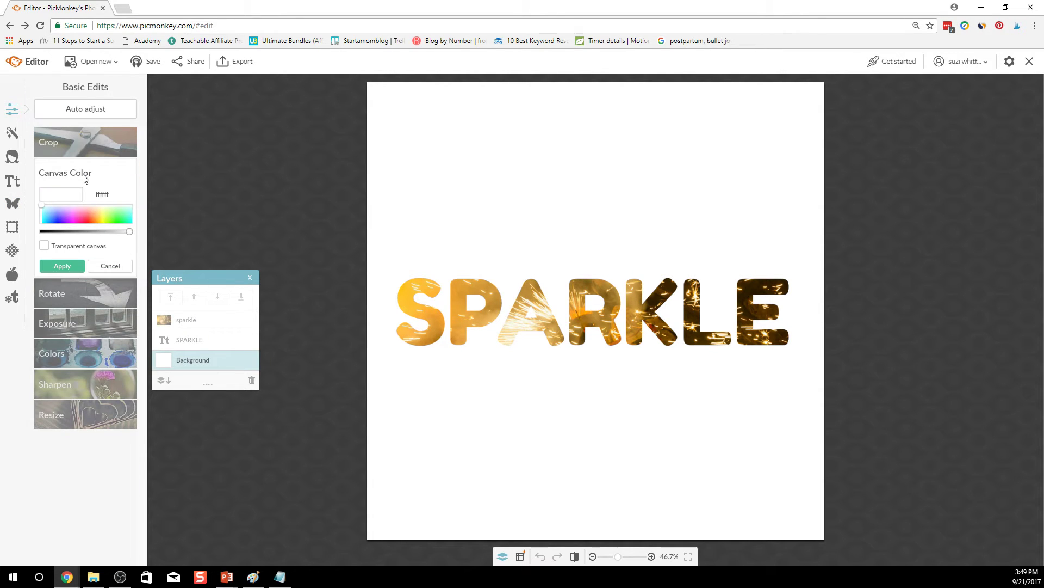
click(45, 247)
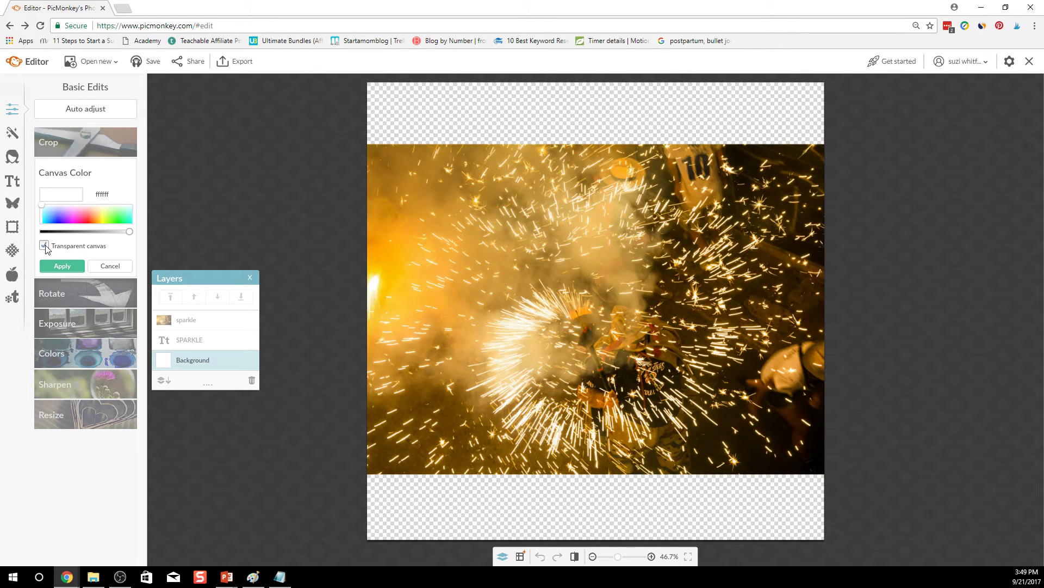
click(45, 246)
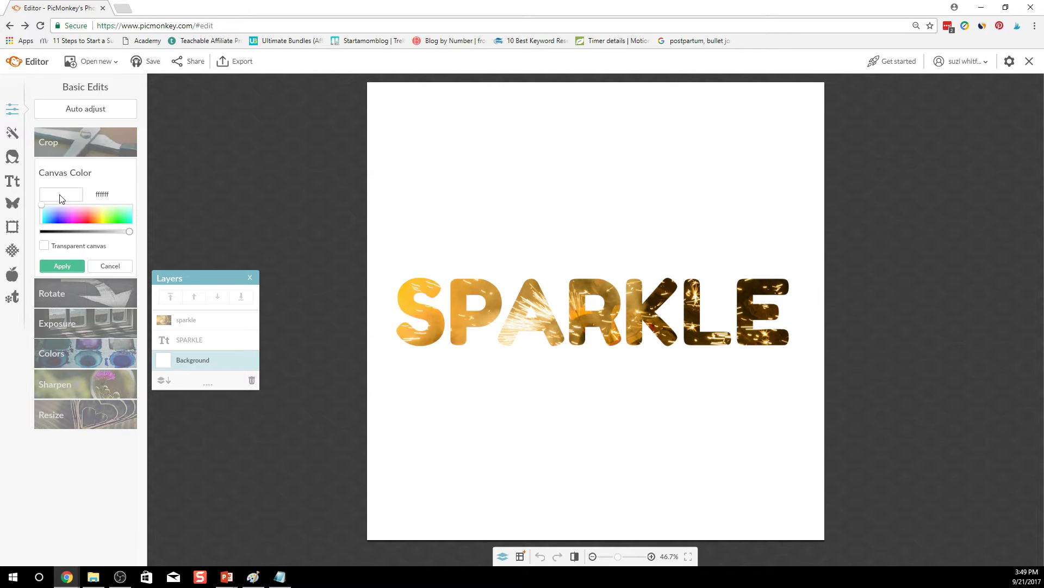
Step: Draw the crop frame as a 1782 × 398 strip around SPARKLE
click(64, 139)
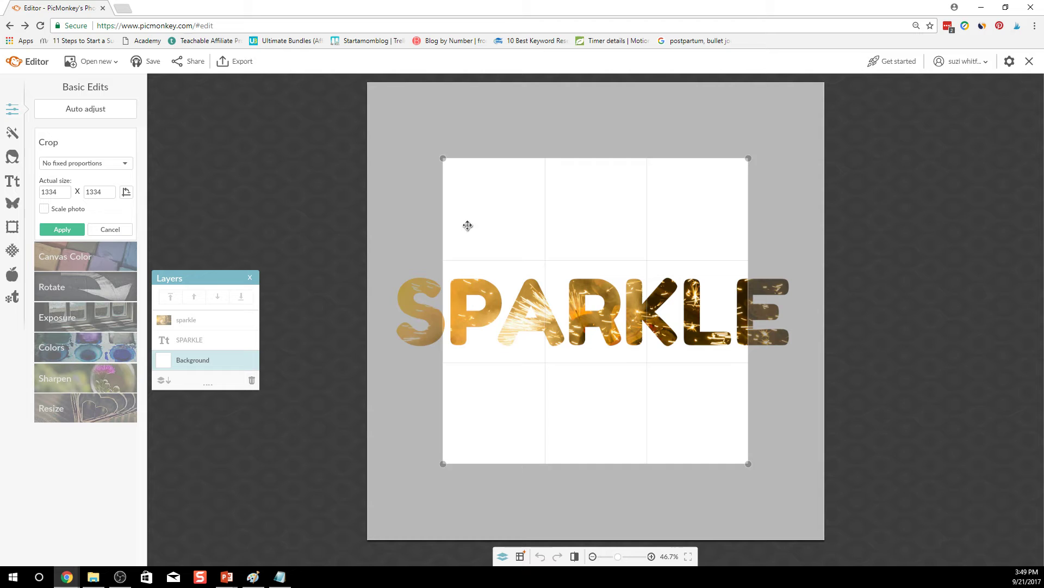
drag(468, 226, 420, 302)
drag(700, 540, 797, 350)
drag(729, 311, 728, 337)
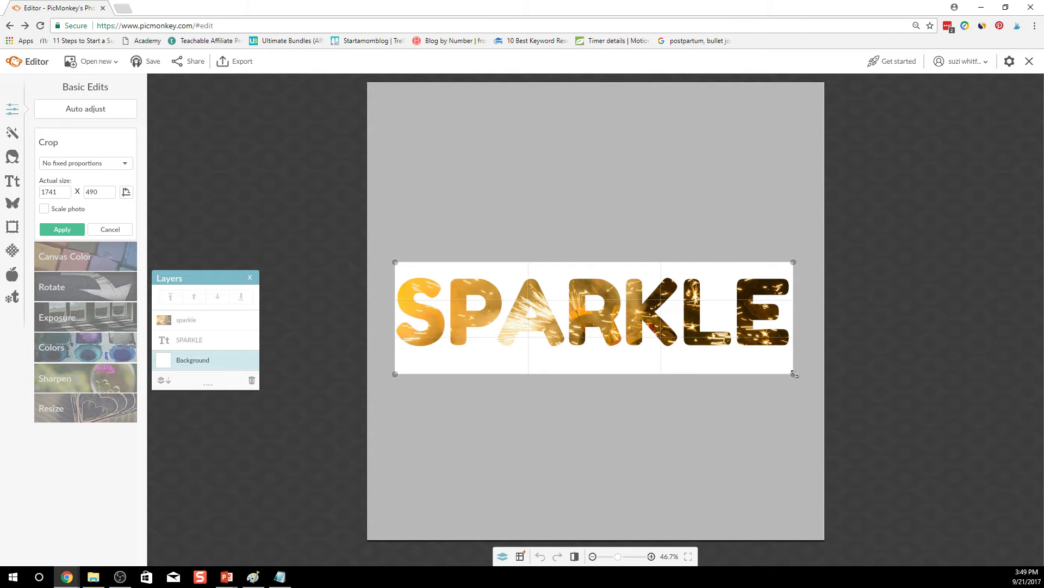
drag(794, 373, 801, 356)
drag(760, 328, 756, 331)
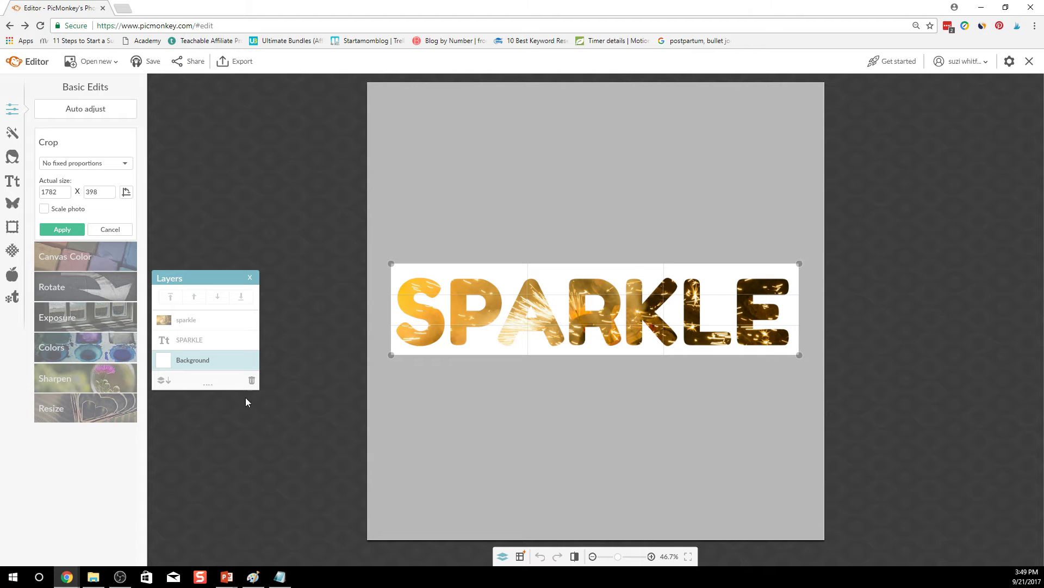
Step: Apply the banner crop and shift the sparkle photo inside the letters
click(62, 229)
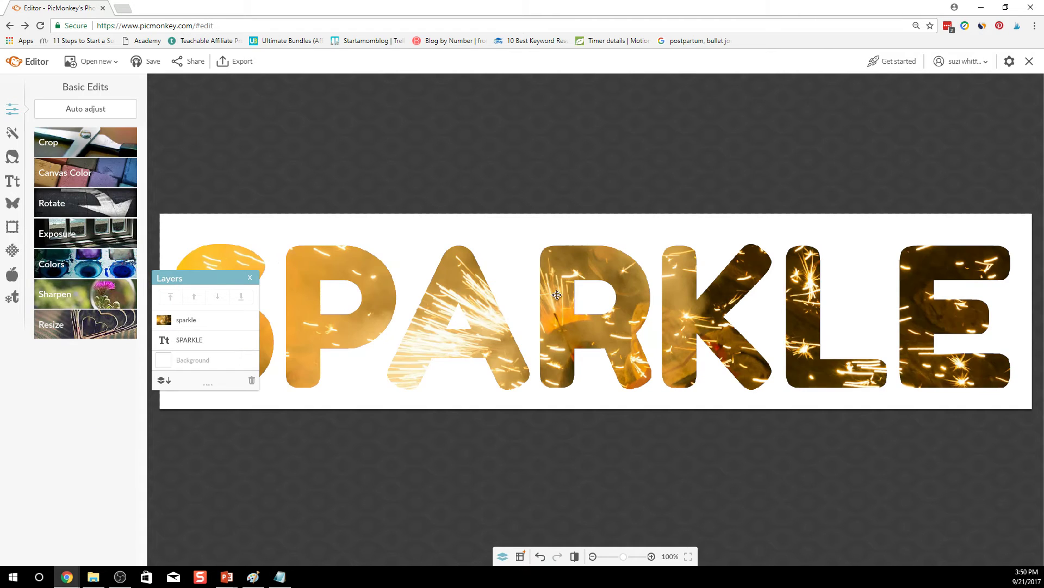
drag(193, 279, 200, 445)
drag(462, 315, 438, 277)
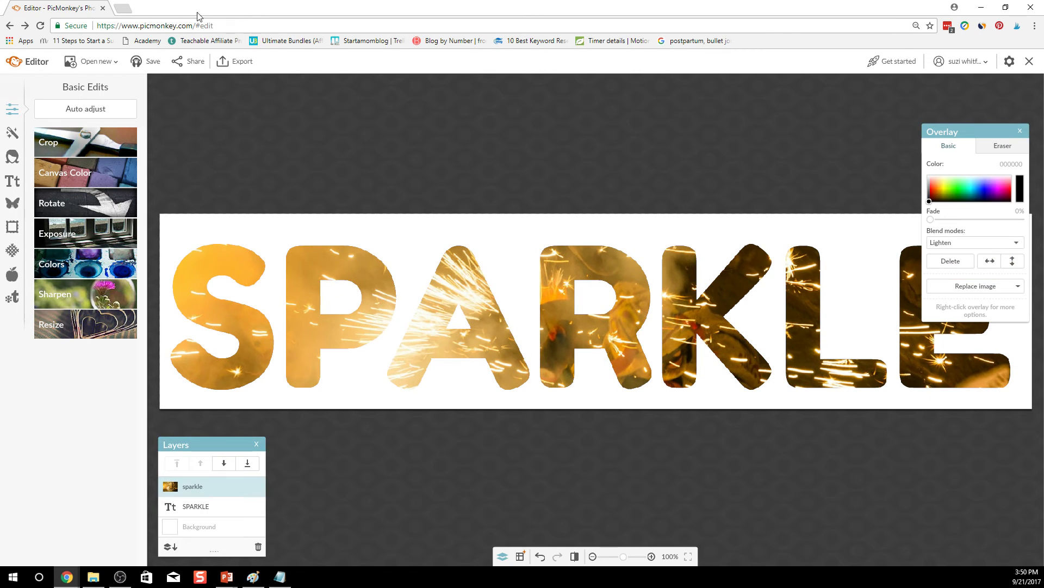
Step: Load pexels.com in a new Chrome tab, correcting the mistyped address
click(130, 11)
text(PEX)
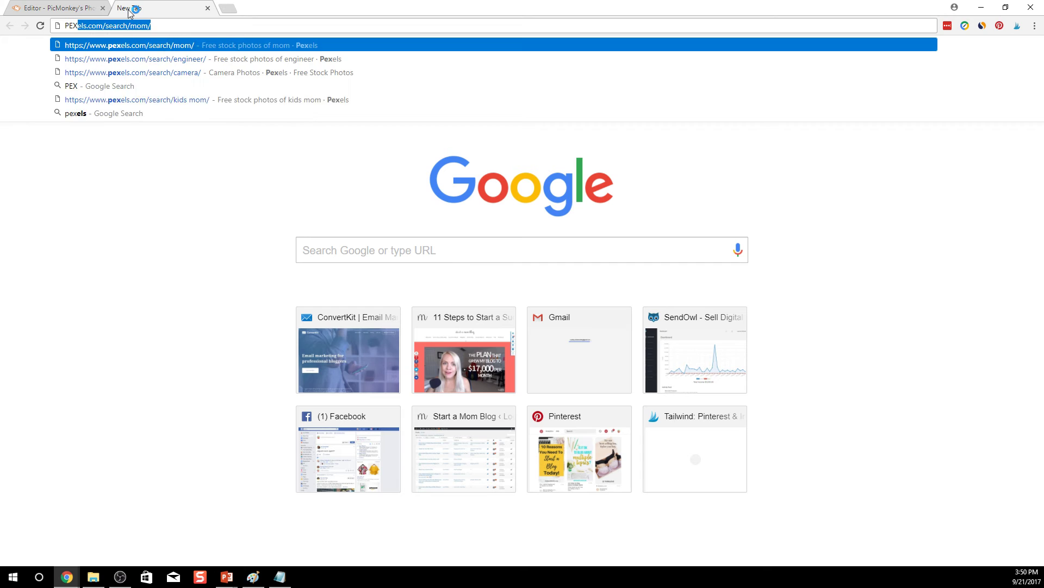
text(EL.com)
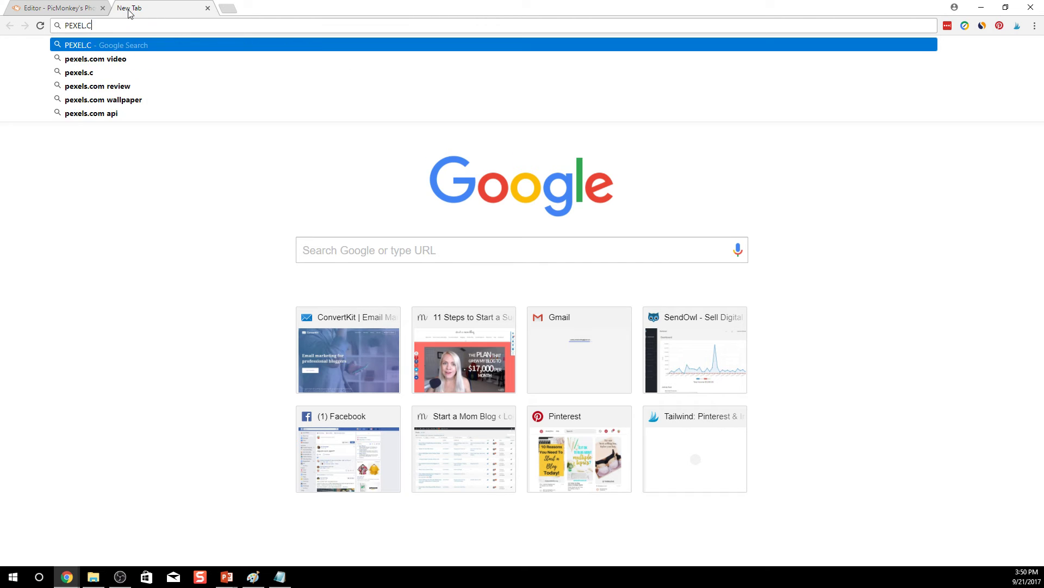
key(Return)
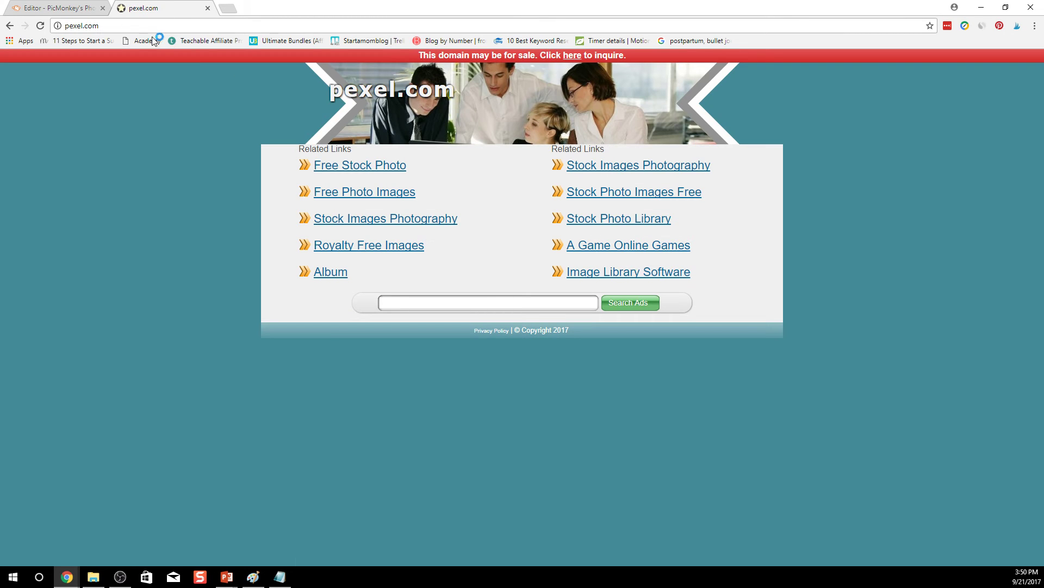
click(143, 29)
text(PEXELS.COM)
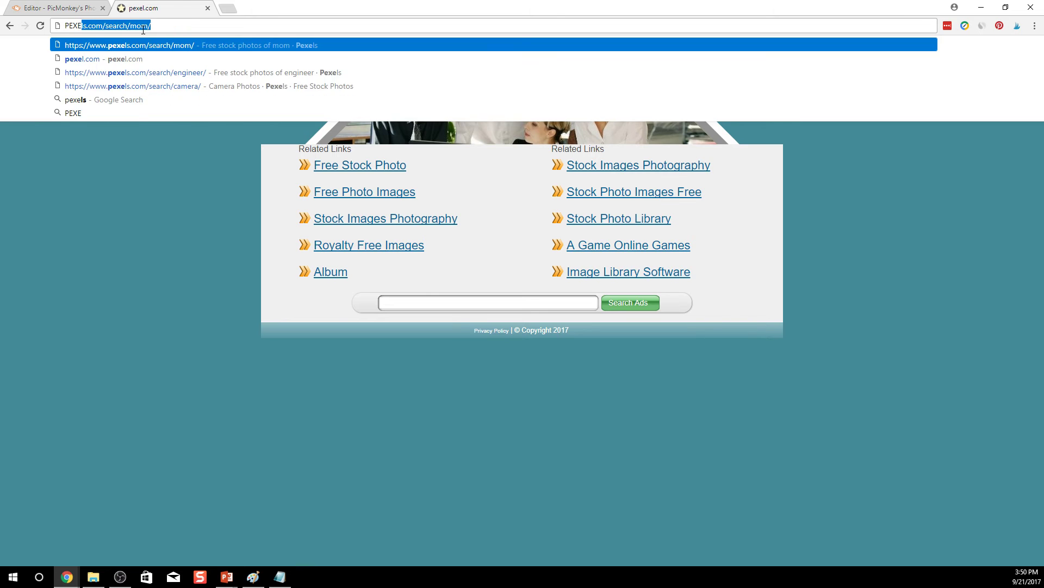
key(Delete)
key(Return)
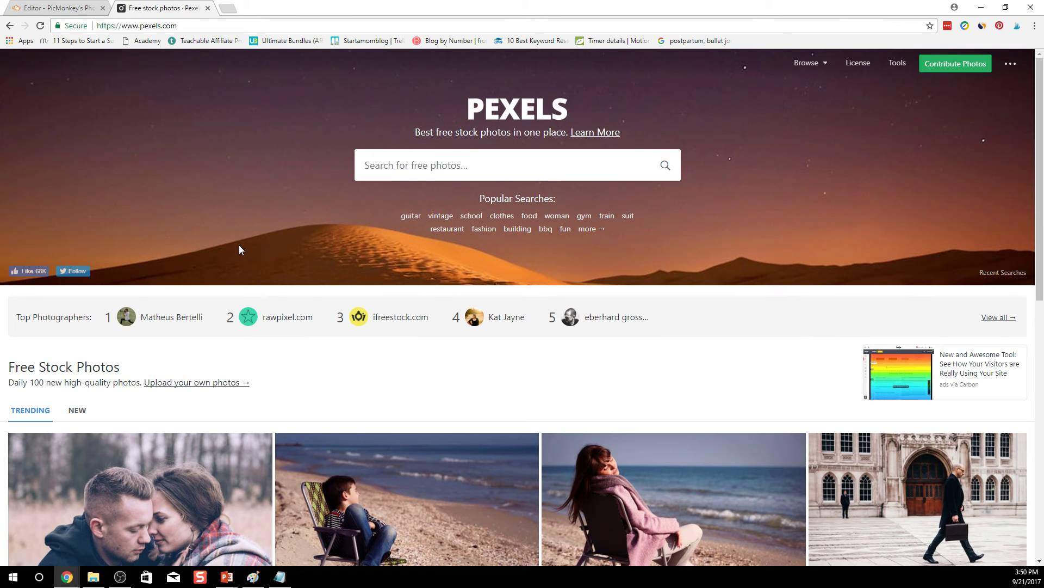
Step: Search Pexels for 'SPARKLE' and open the sparkler photo of the person in a red checkered shirt
text(SPARK)
key(BackSpace)
key(BackSpace)
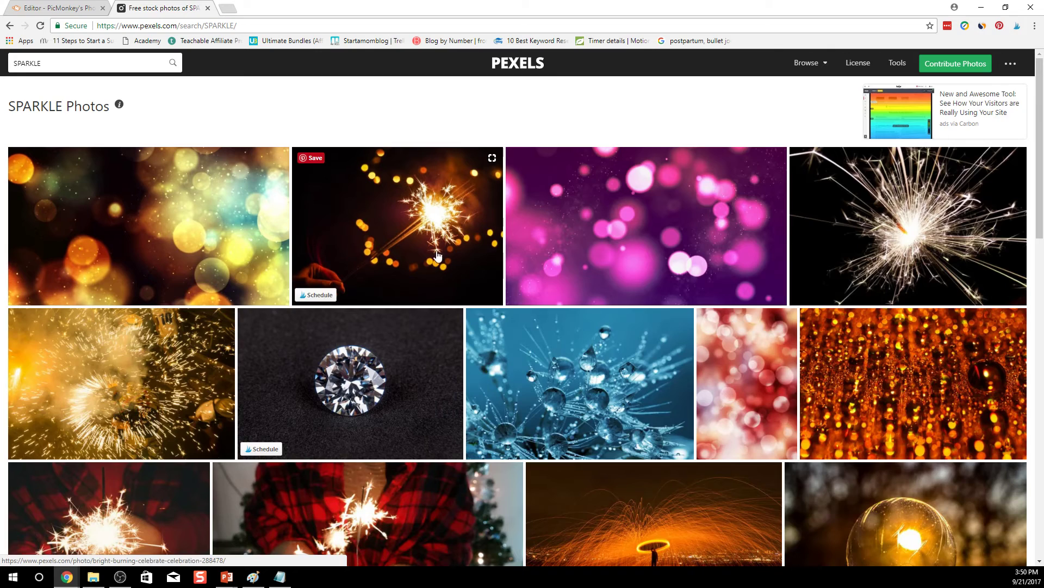
scroll(629, 337, down, 3)
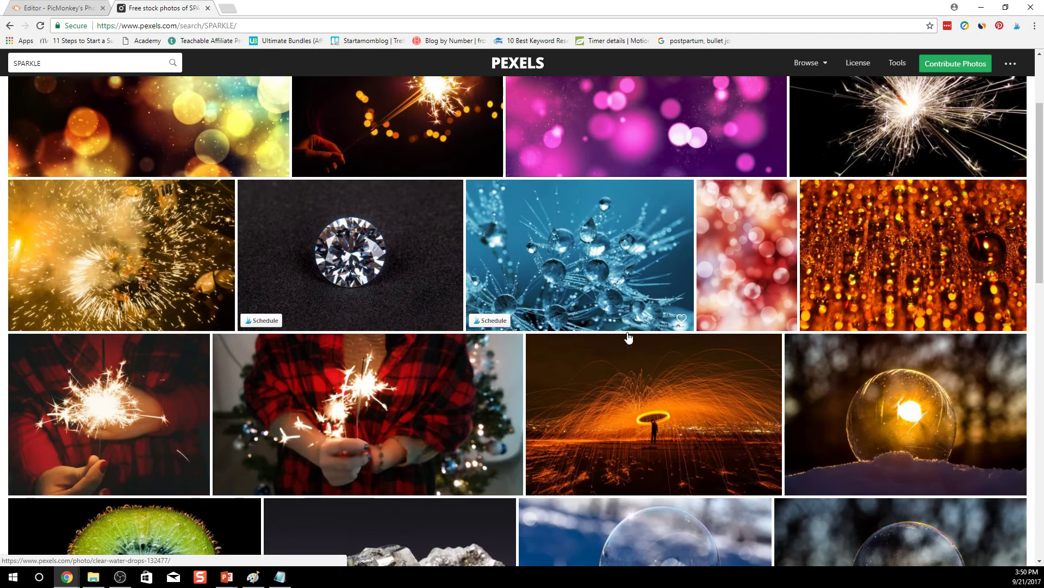
scroll(628, 337, down, 4)
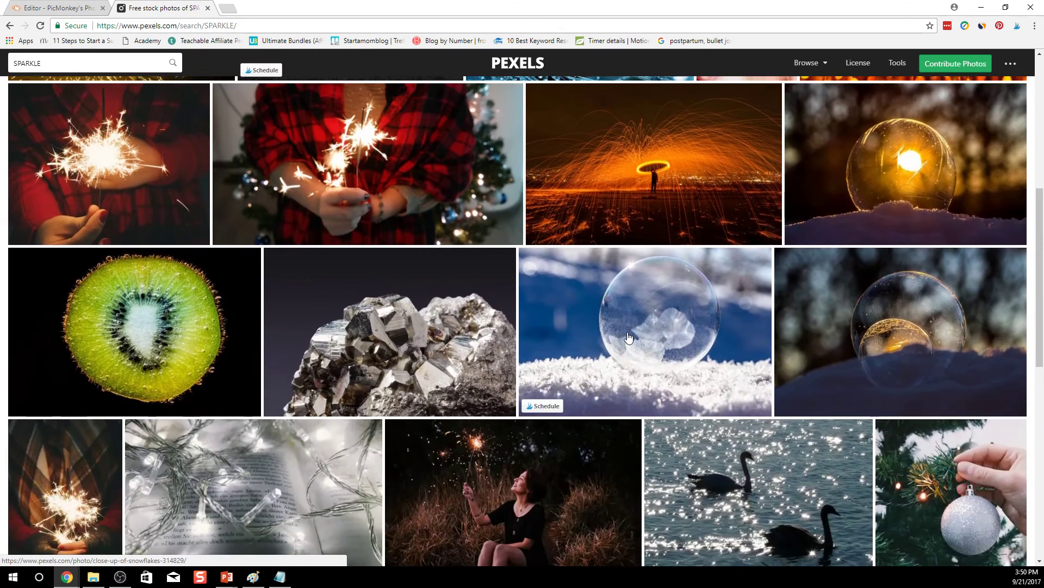
scroll(130, 353, up, 4)
click(446, 370)
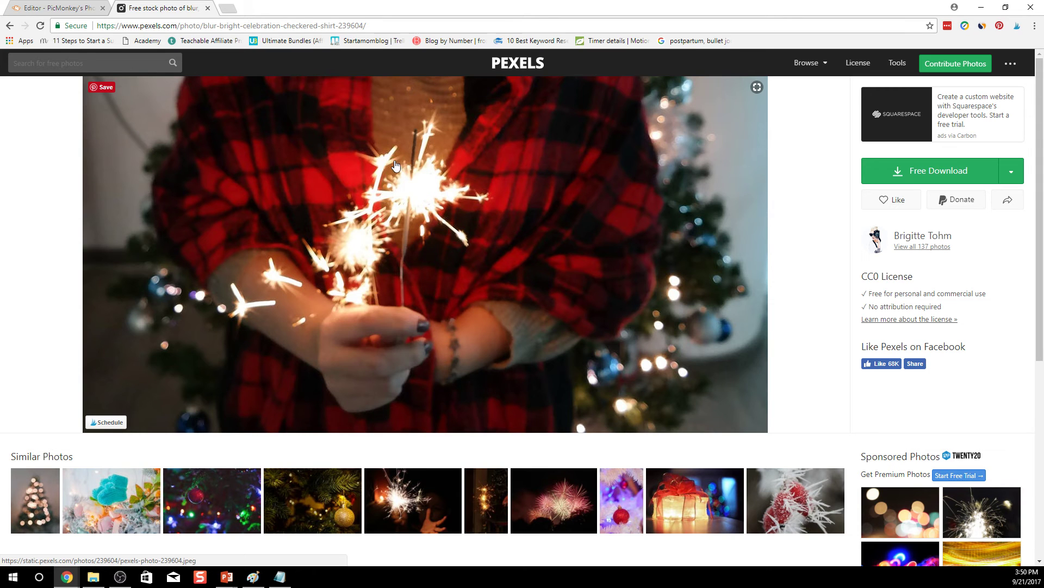
Step: Switch back to the PicMonkey Editor tab showing the cropped, Lighten-blended SPARKLE banner
click(53, 6)
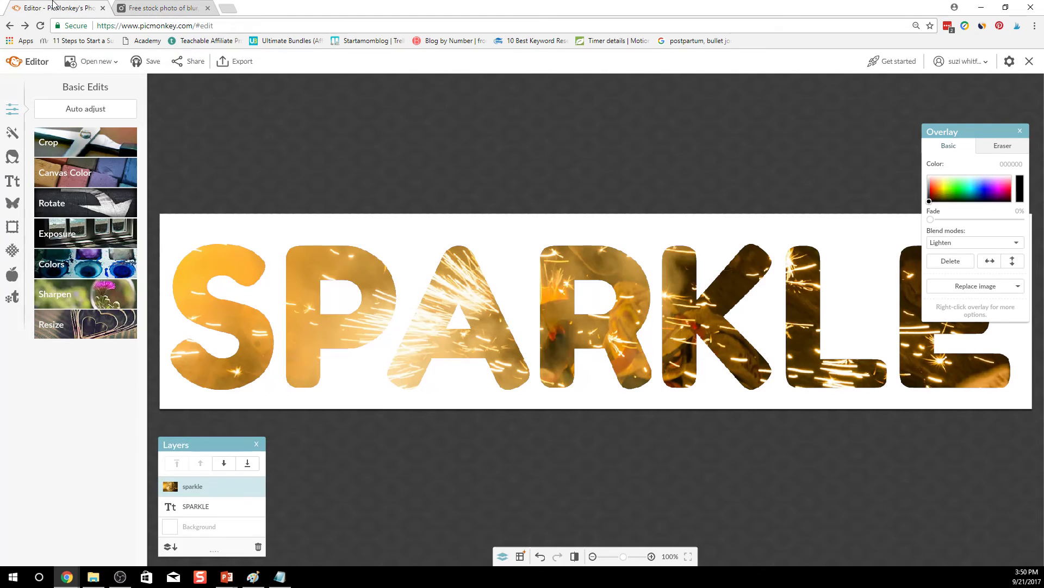